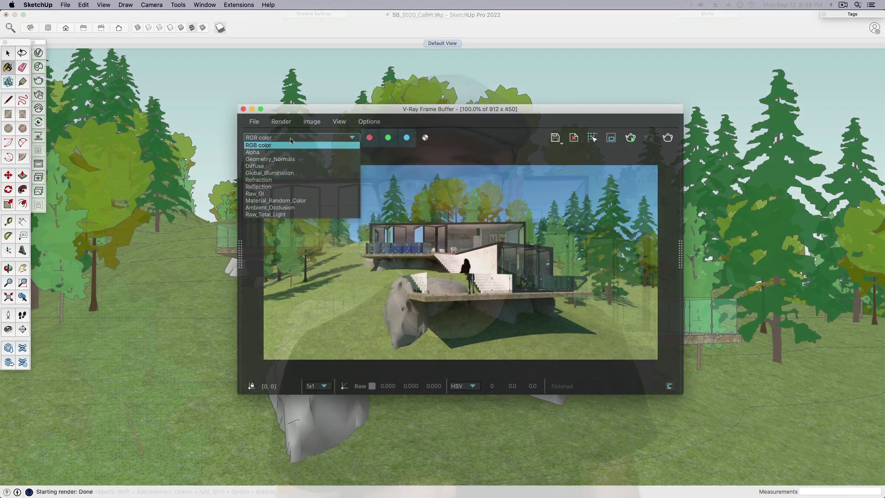
Preview the Global_Illumination, Diffuse, Reflection, Material_Random_Color and Ambient_Occlusion channels, then return to RGB
{"action": "left_click", "coordinate": [291, 173]}
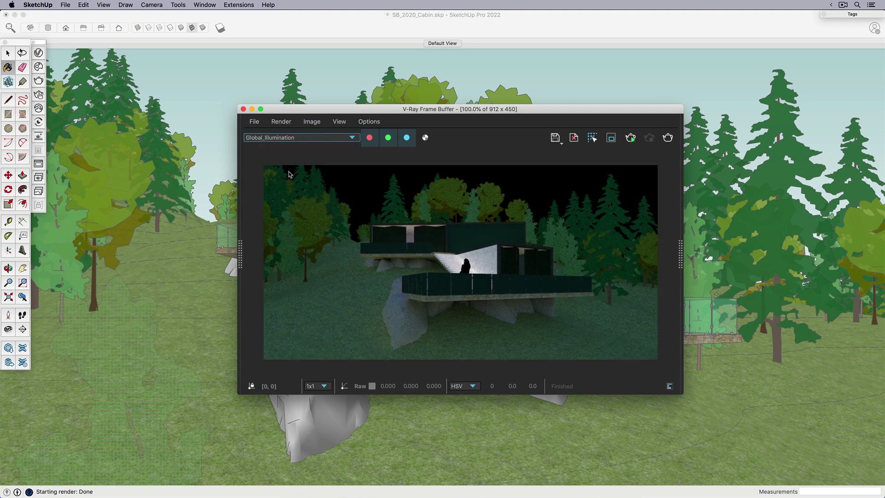
{"action": "left_click", "coordinate": [285, 138]}
{"action": "left_click", "coordinate": [284, 166]}
{"action": "left_click", "coordinate": [286, 138]}
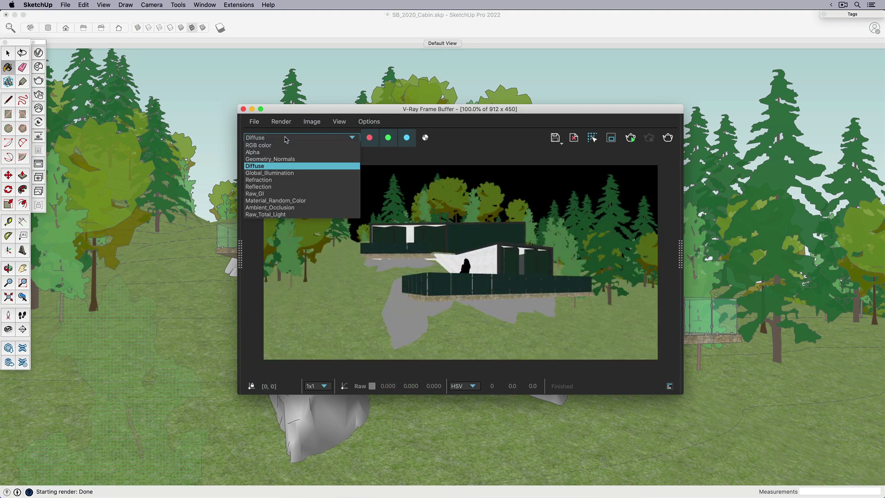
{"action": "left_click", "coordinate": [277, 187]}
{"action": "left_click", "coordinate": [286, 140]}
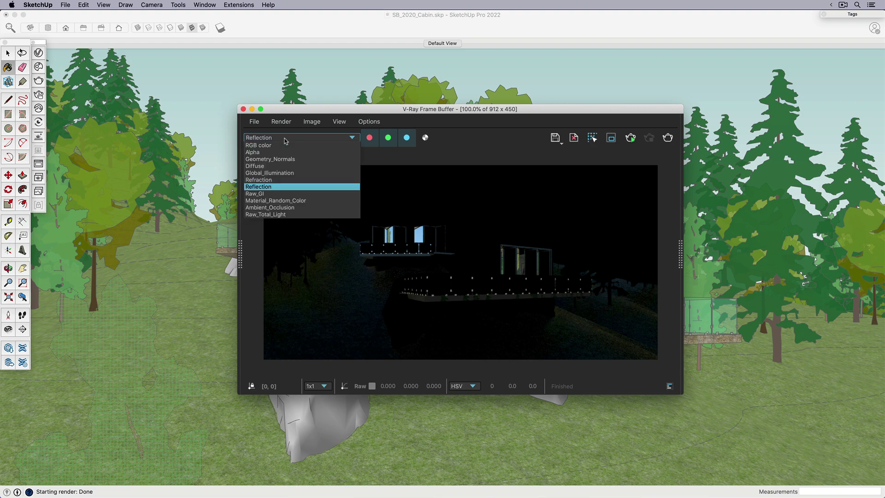
{"action": "left_click", "coordinate": [282, 201]}
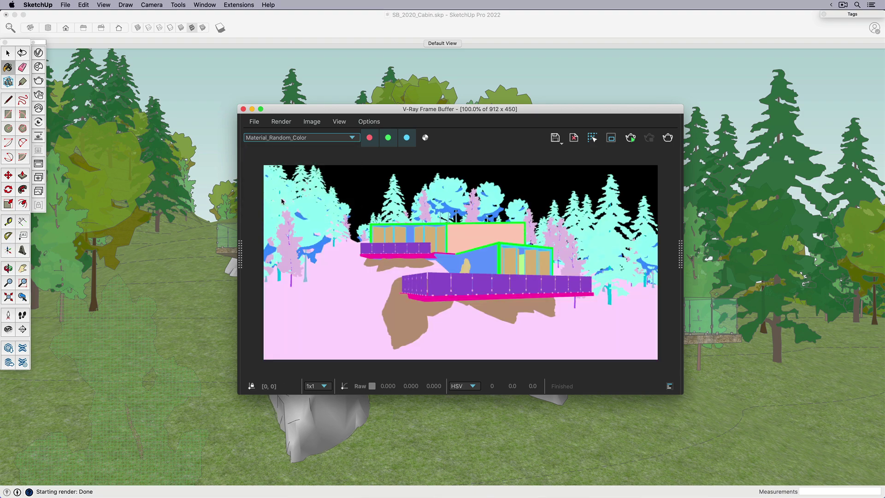
{"action": "left_click", "coordinate": [282, 138]}
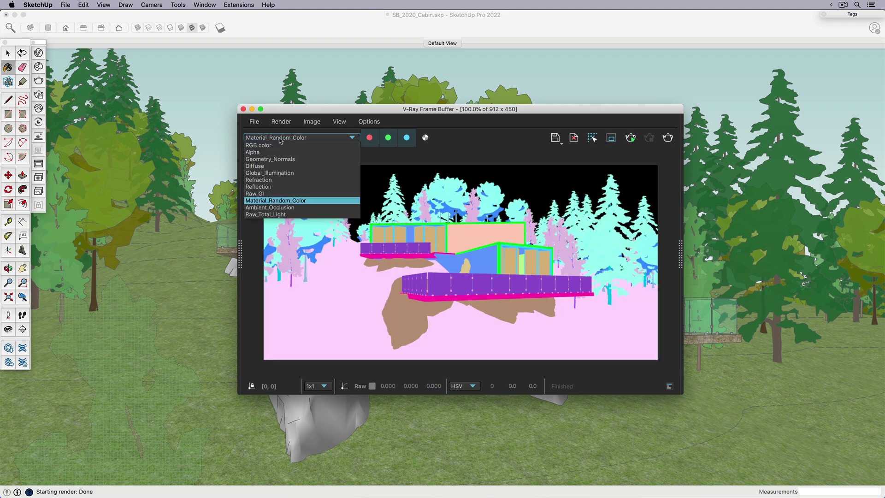
{"action": "left_click", "coordinate": [278, 207]}
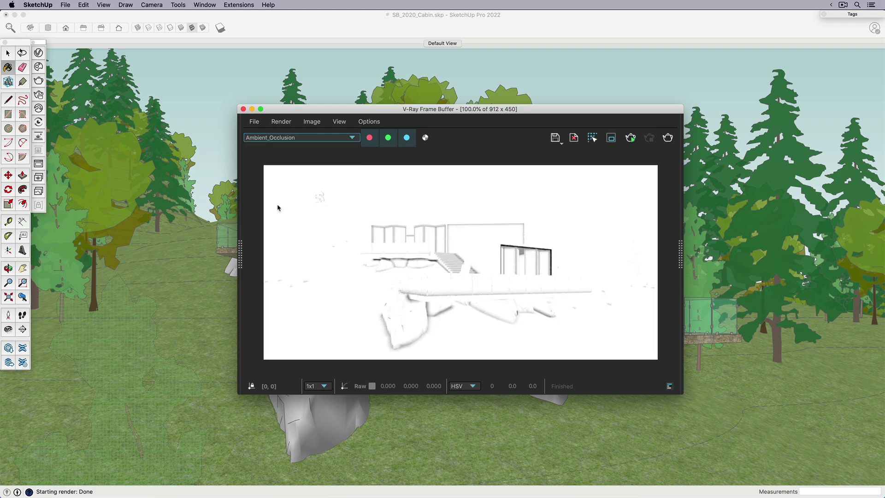
{"action": "left_click", "coordinate": [280, 140]}
{"action": "left_click", "coordinate": [279, 146]}
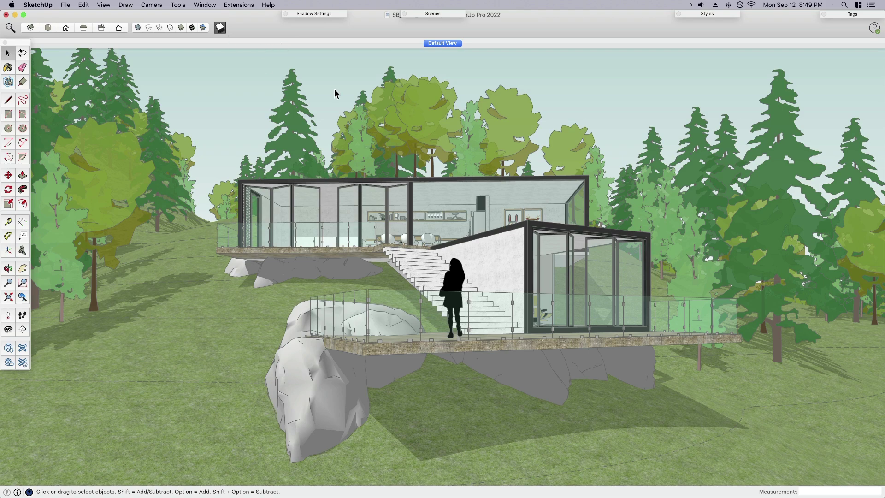
Orbit toward a frontal view of the cabin, then apply the Default View scene
{"action": "key", "text": "o"}
{"action": "left_click_drag", "start_coordinate": [429, 198], "coordinate": [379, 229]}
{"action": "key", "text": "space"}
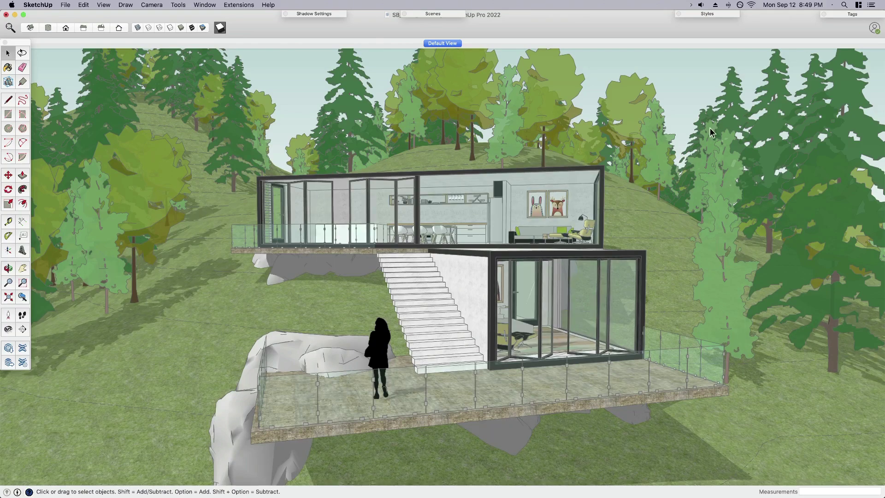
{"action": "left_click", "coordinate": [448, 43]}
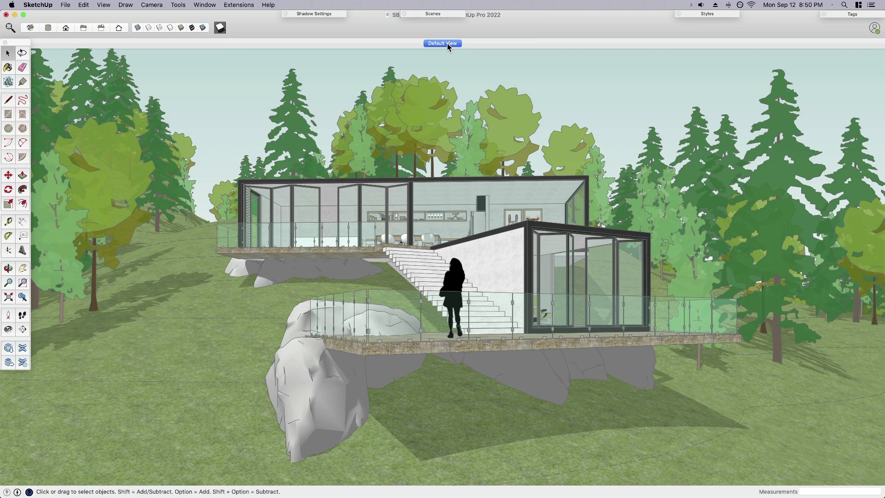
Purge unused styles from the model in the Styles panel
{"action": "left_click", "coordinate": [709, 15]}
{"action": "left_click", "coordinate": [667, 60]}
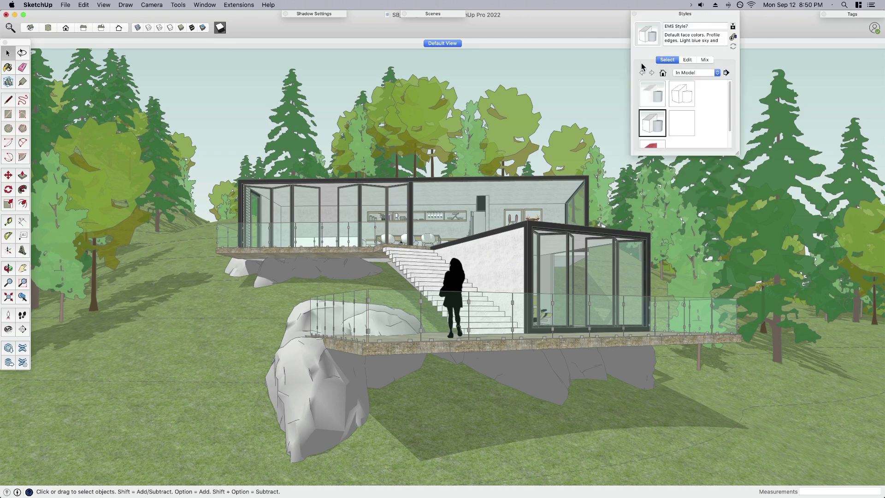
{"action": "left_click", "coordinate": [727, 73]}
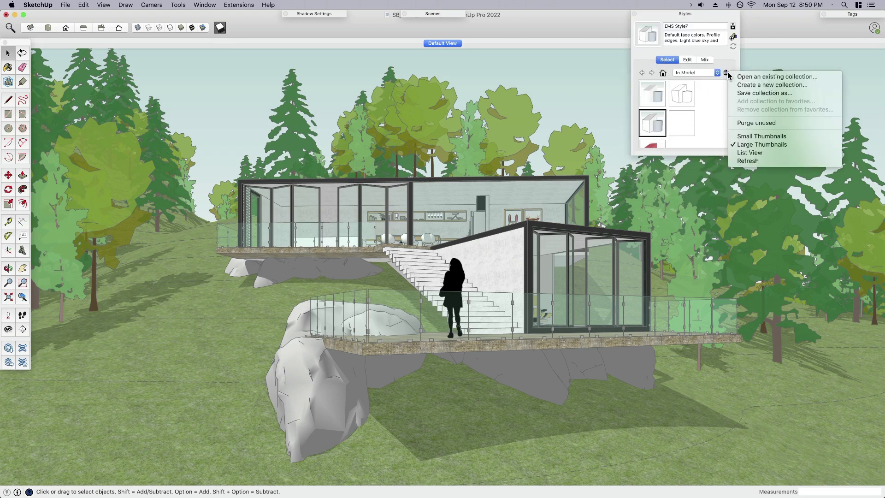
{"action": "left_click", "coordinate": [749, 123]}
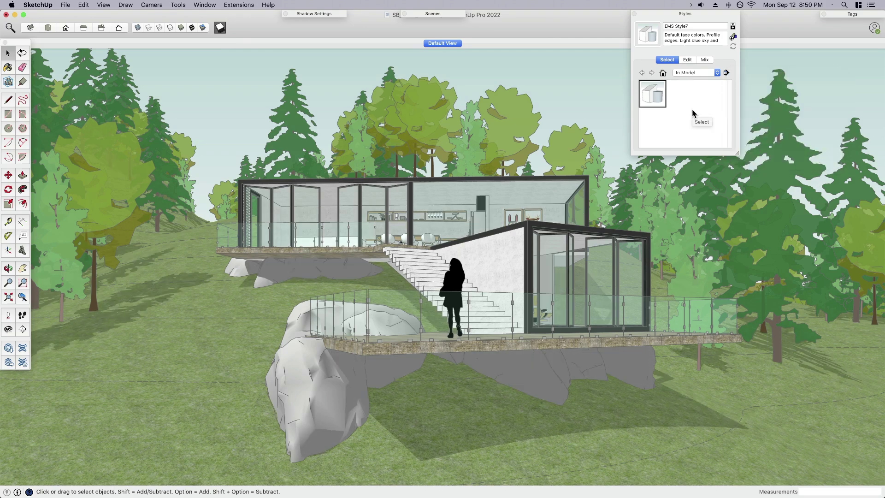
Turn off profiles, edges and shadows, and update the current style
{"action": "left_click", "coordinate": [687, 61]}
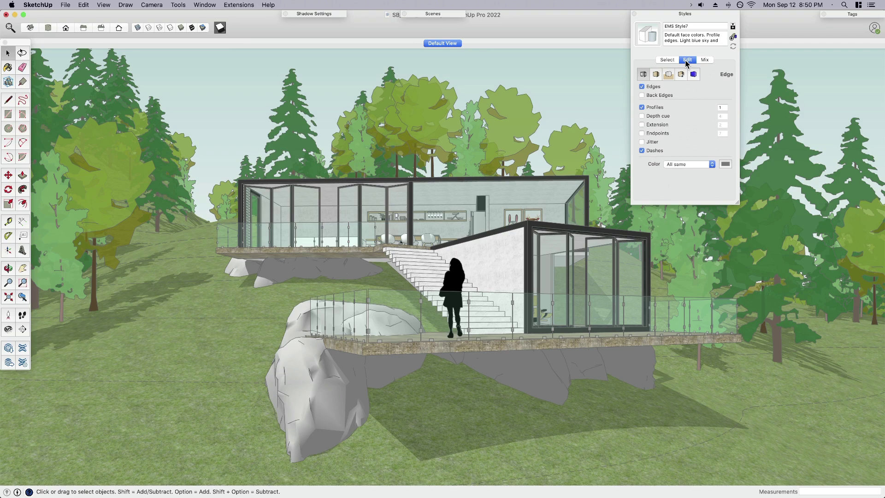
{"action": "left_click", "coordinate": [642, 107]}
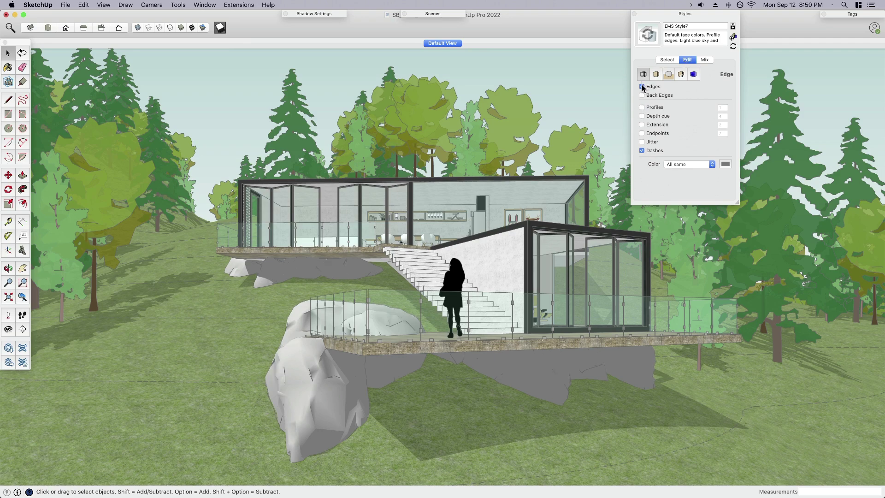
{"action": "left_click", "coordinate": [643, 86]}
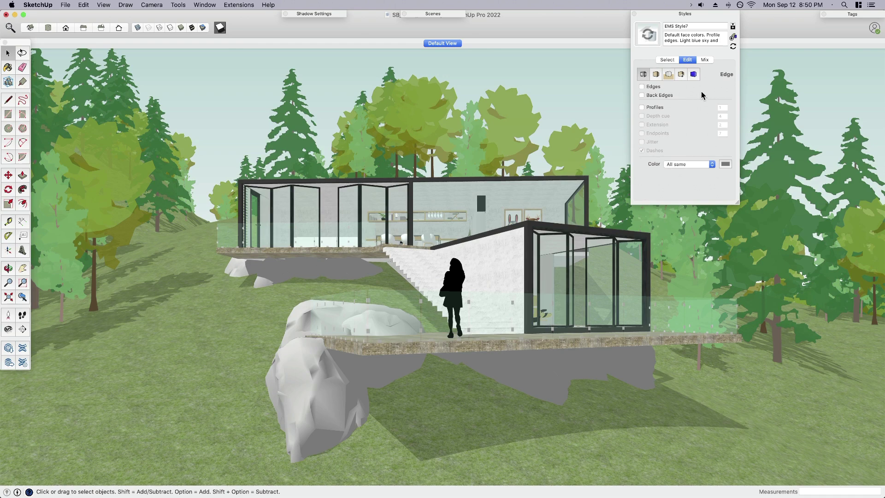
{"action": "left_click", "coordinate": [221, 28]}
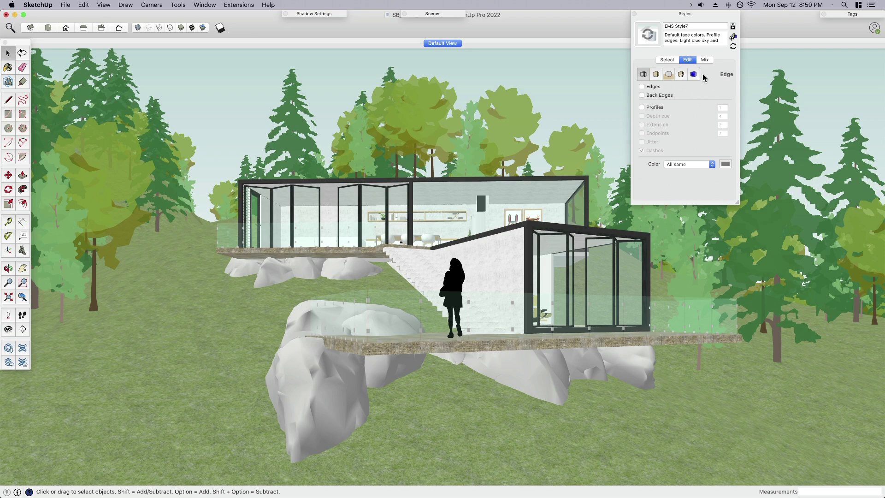
{"action": "left_click", "coordinate": [733, 46]}
Add a new scene from the current view and name it Textures
{"action": "right_click", "coordinate": [455, 44]}
{"action": "left_click", "coordinate": [464, 69]}
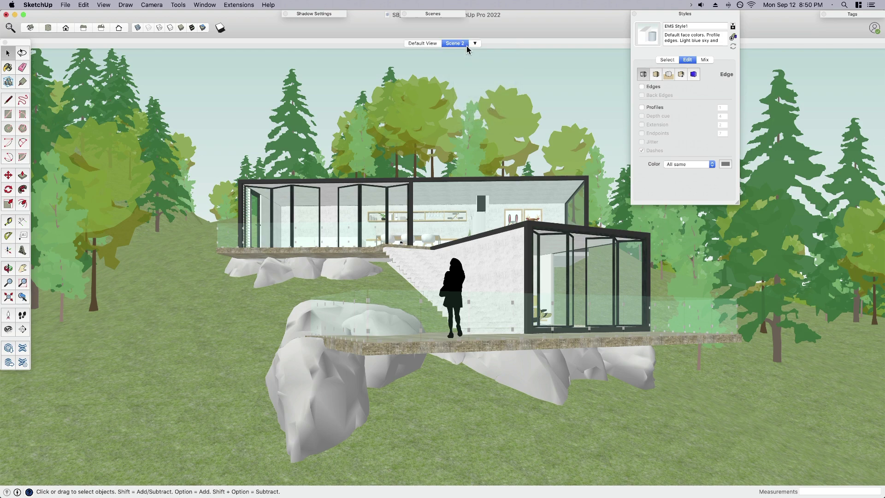
{"action": "right_click", "coordinate": [466, 46]}
{"action": "left_click", "coordinate": [478, 86]}
{"action": "type", "text": "Textures"}
{"action": "key", "text": "Return"}
Uncheck Camera Location for the Textures scene in the Scenes panel, then collapse it
{"action": "left_click", "coordinate": [446, 15]}
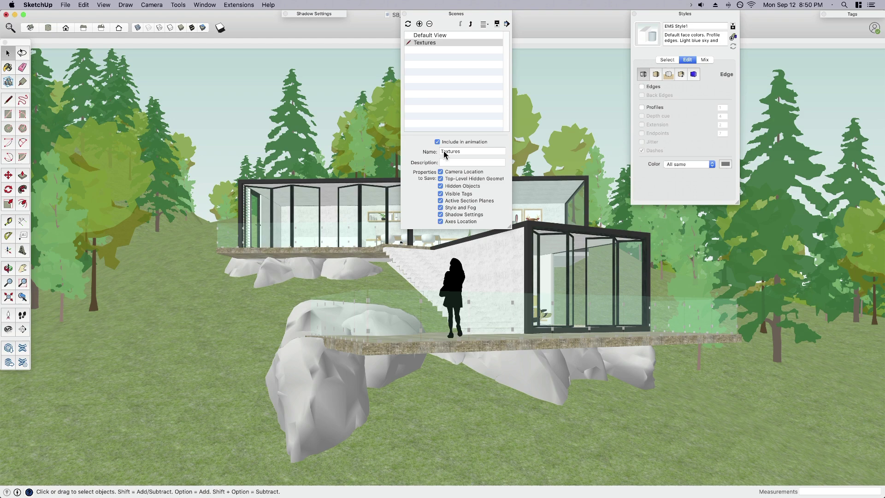
{"action": "left_click", "coordinate": [441, 172]}
{"action": "double_click", "coordinate": [456, 16]}
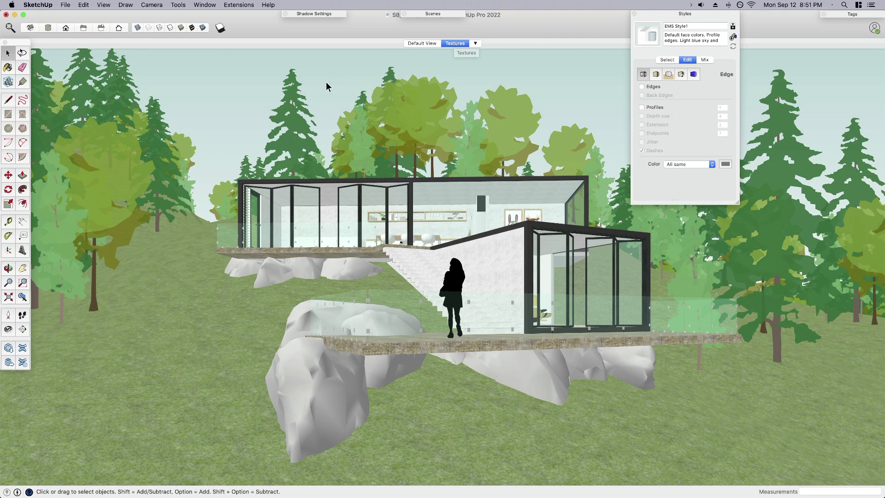
Create a new hidden-line style with edges and profiles on and the sky off
{"action": "left_click", "coordinate": [170, 29]}
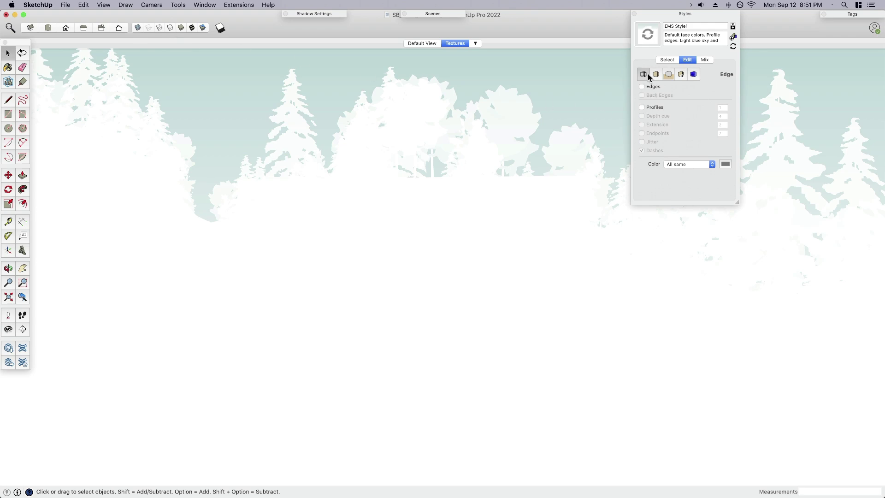
{"action": "left_click", "coordinate": [642, 86]}
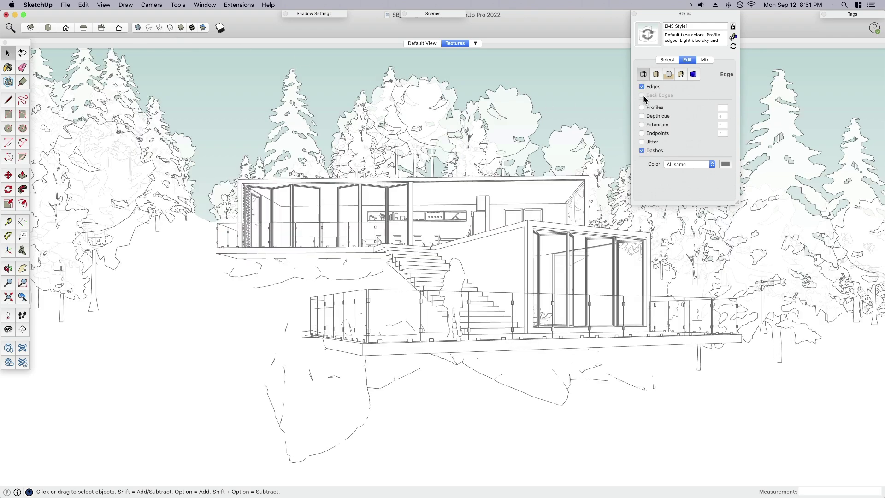
{"action": "left_click", "coordinate": [643, 108]}
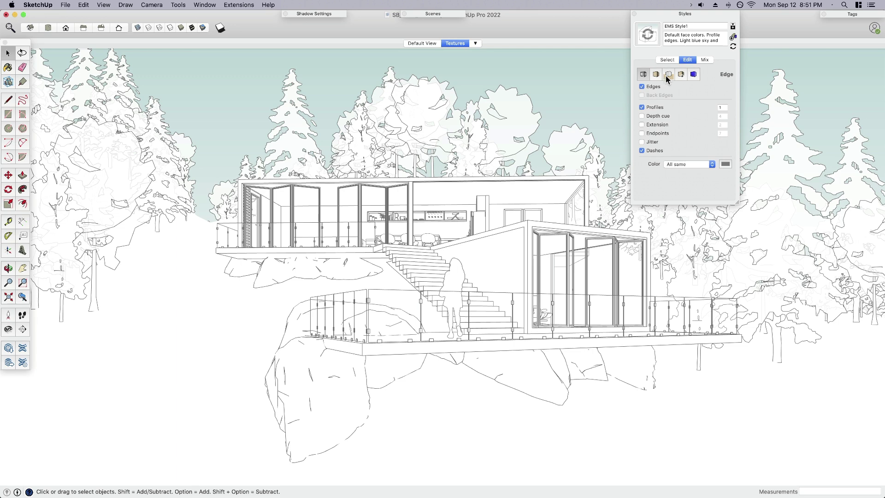
{"action": "left_click", "coordinate": [668, 75]}
{"action": "left_click", "coordinate": [641, 104]}
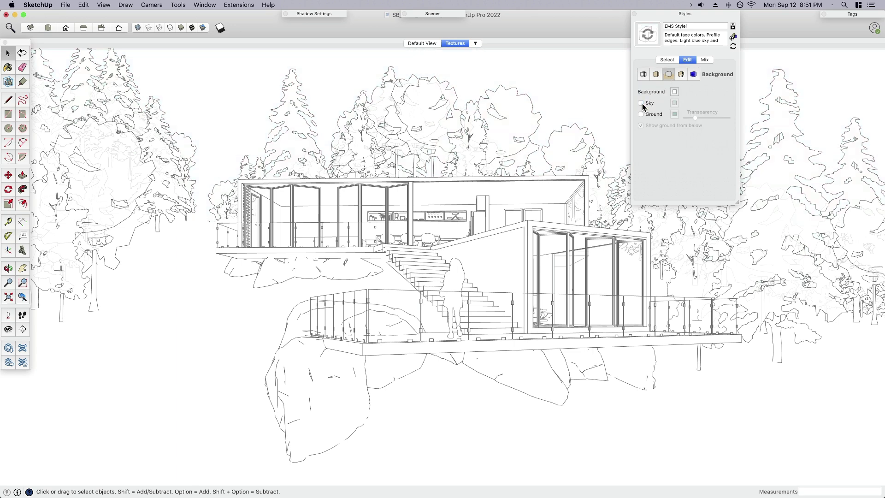
{"action": "left_click", "coordinate": [734, 38]}
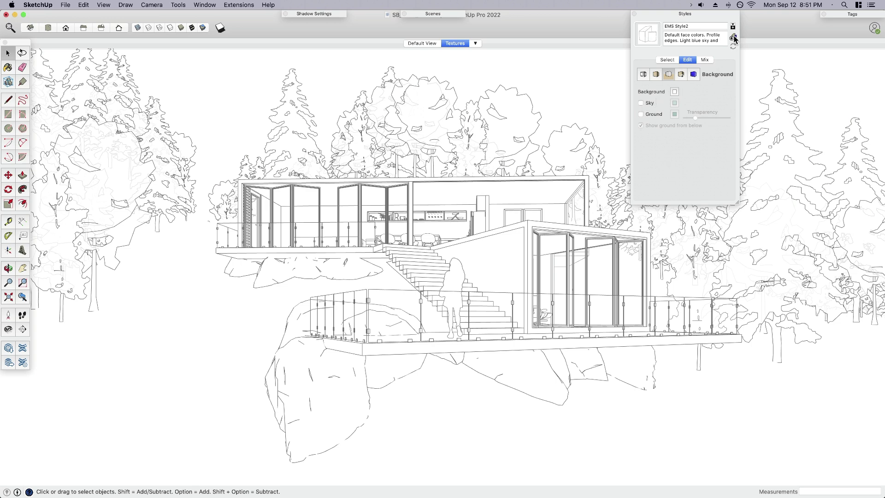
Add a new scene from this view and name it Edges
{"action": "right_click", "coordinate": [457, 45]}
{"action": "left_click", "coordinate": [472, 71]}
{"action": "right_click", "coordinate": [471, 44]}
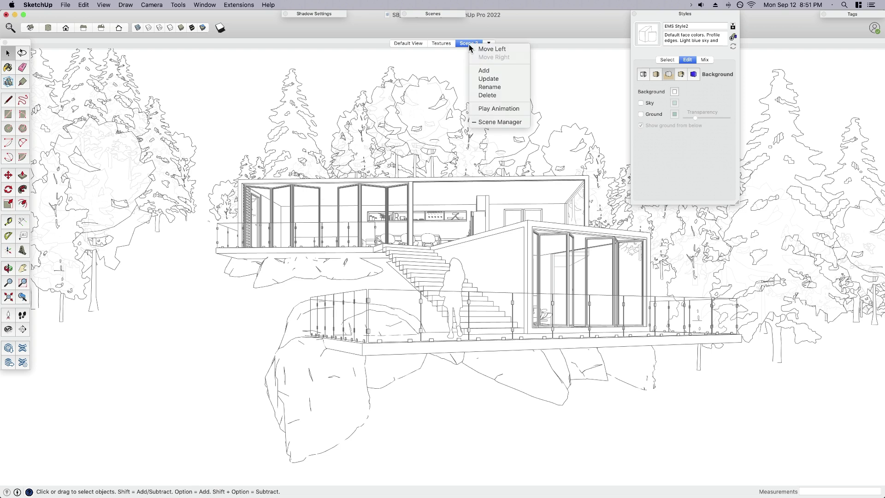
{"action": "left_click", "coordinate": [482, 87]}
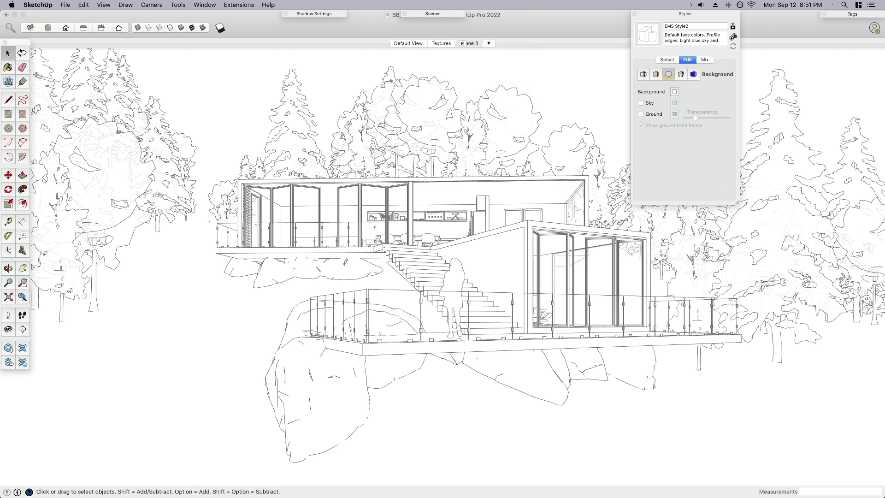
{"action": "left_click", "coordinate": [475, 43]}
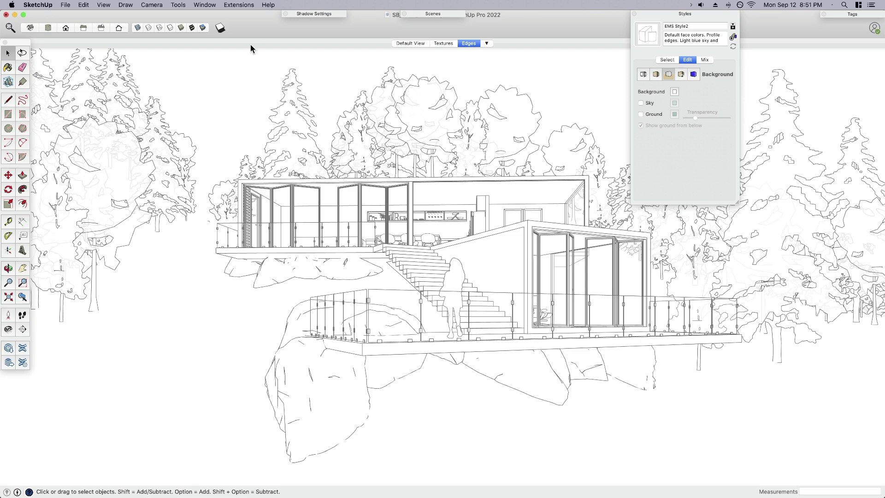
Turn shadows on, remove edges and profiles, and save it as a new style
{"action": "left_click", "coordinate": [221, 29]}
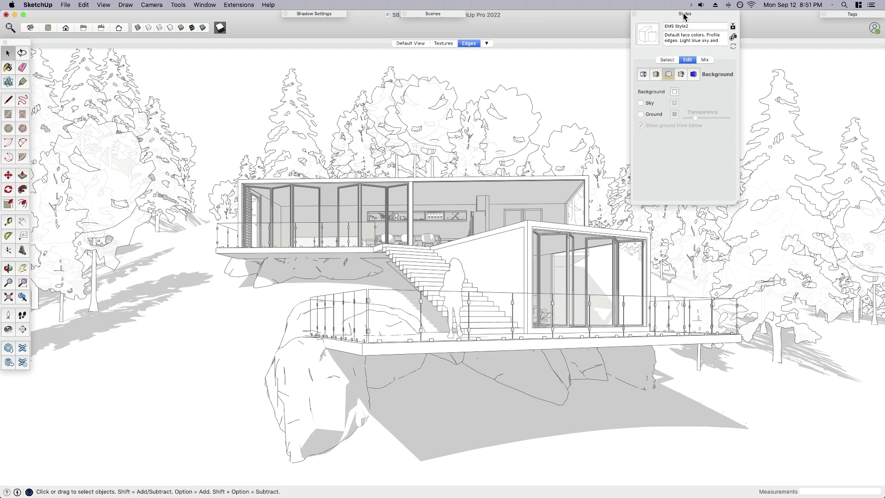
{"action": "left_click", "coordinate": [644, 75]}
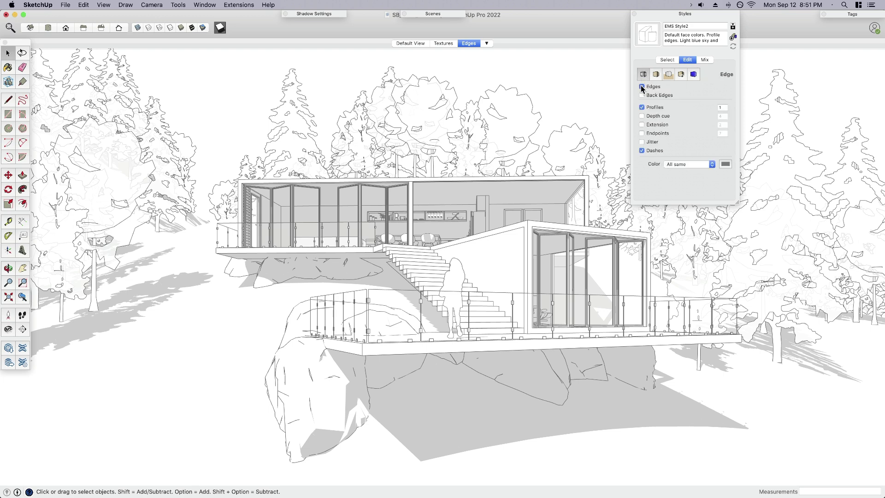
{"action": "left_click", "coordinate": [643, 107]}
{"action": "left_click", "coordinate": [641, 86]}
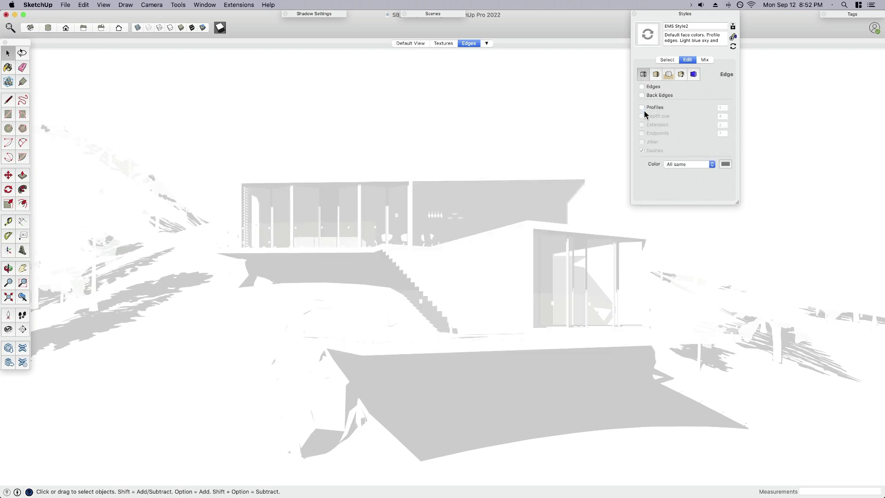
{"action": "left_click", "coordinate": [733, 38]}
Lower the Dark slider in Shadow Settings to darken the shaded sides
{"action": "left_click", "coordinate": [315, 13]}
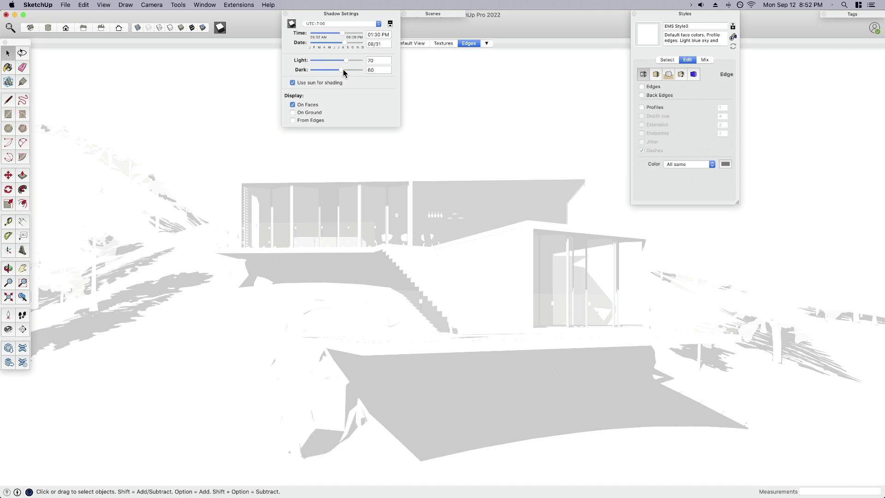
{"action": "left_click_drag", "start_coordinate": [343, 71], "coordinate": [304, 70]}
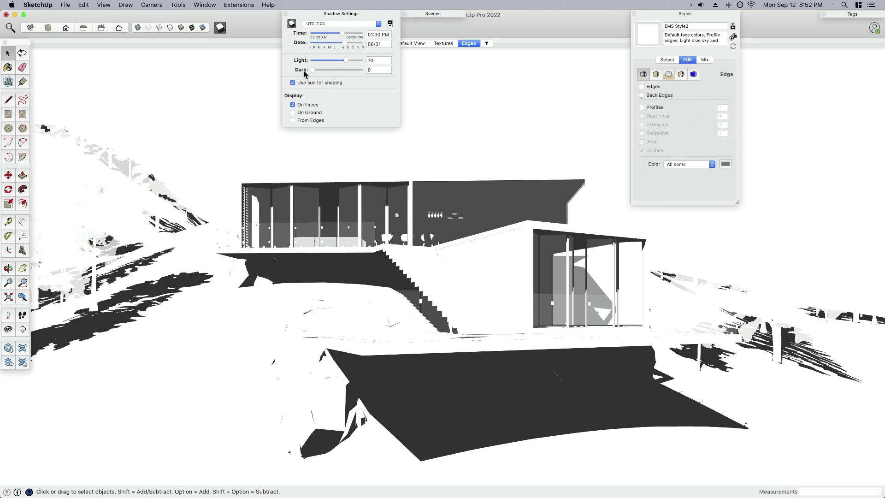
{"action": "left_click", "coordinate": [340, 14]}
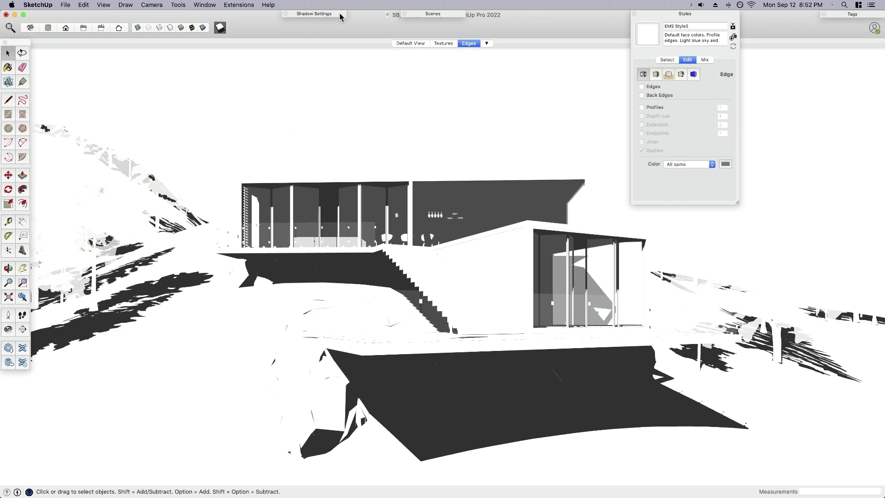
Add a new scene after Edges and name it Shadows
{"action": "right_click", "coordinate": [466, 42]}
{"action": "left_click", "coordinate": [481, 69]}
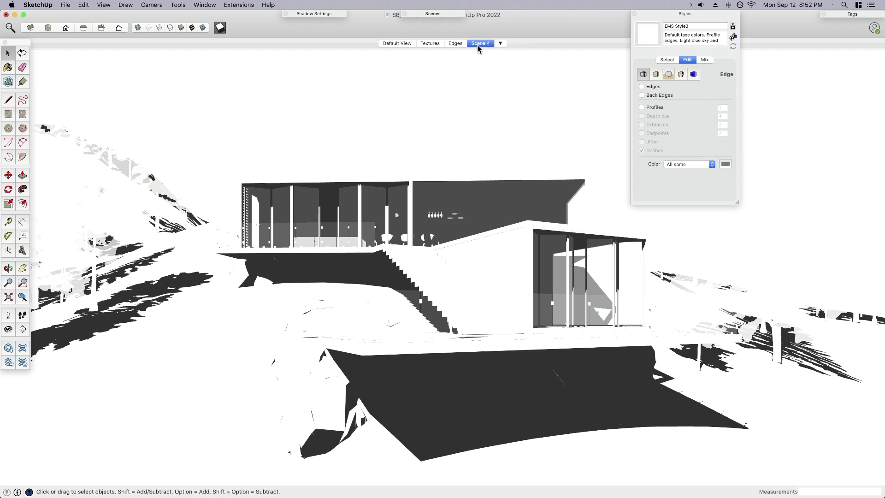
{"action": "right_click", "coordinate": [479, 43]}
{"action": "left_click", "coordinate": [498, 86]}
{"action": "type", "text": "Shadows"}
{"action": "key", "text": "Return"}
Review the Edges, Textures, Default View and Shadows scenes, orbiting around the house once
{"action": "left_click", "coordinate": [455, 43]}
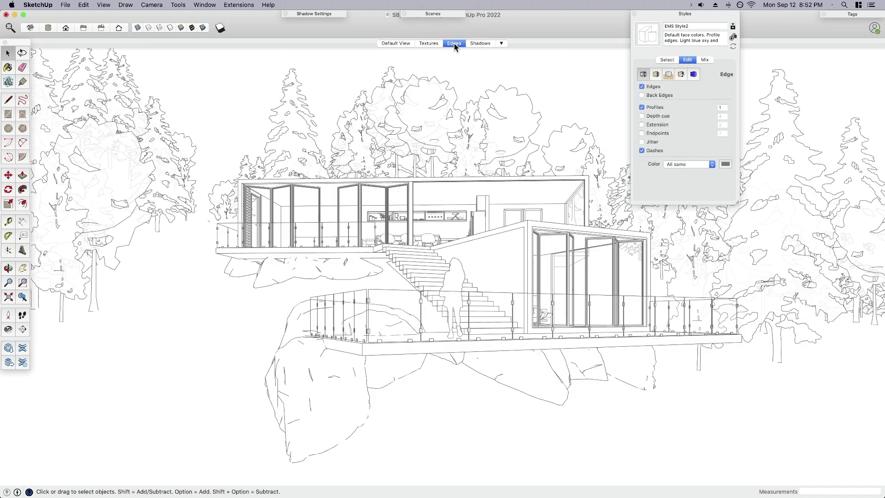
{"action": "left_click", "coordinate": [428, 43]}
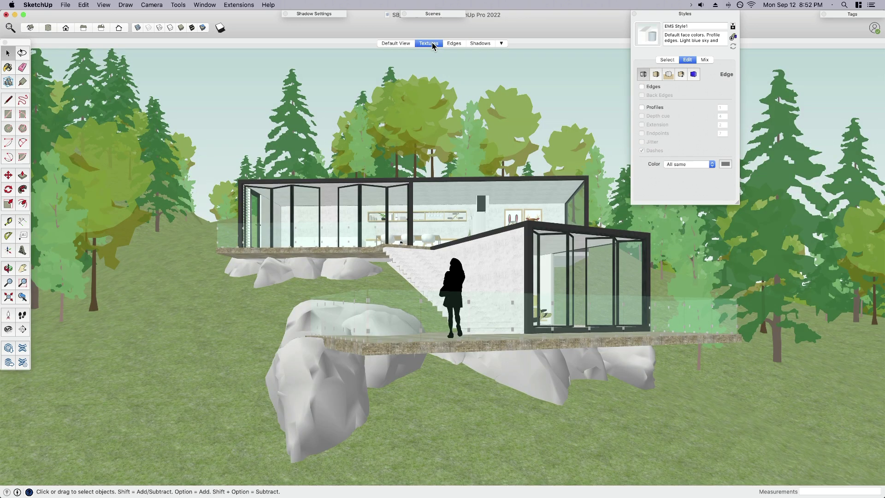
{"action": "left_click", "coordinate": [403, 43]}
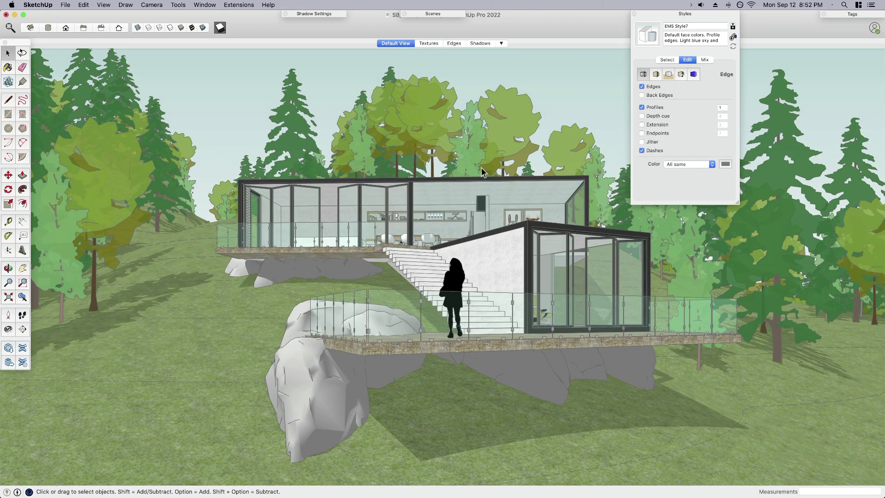
{"action": "key", "text": "o"}
{"action": "left_click_drag", "start_coordinate": [475, 228], "coordinate": [322, 244]}
{"action": "key", "text": "space"}
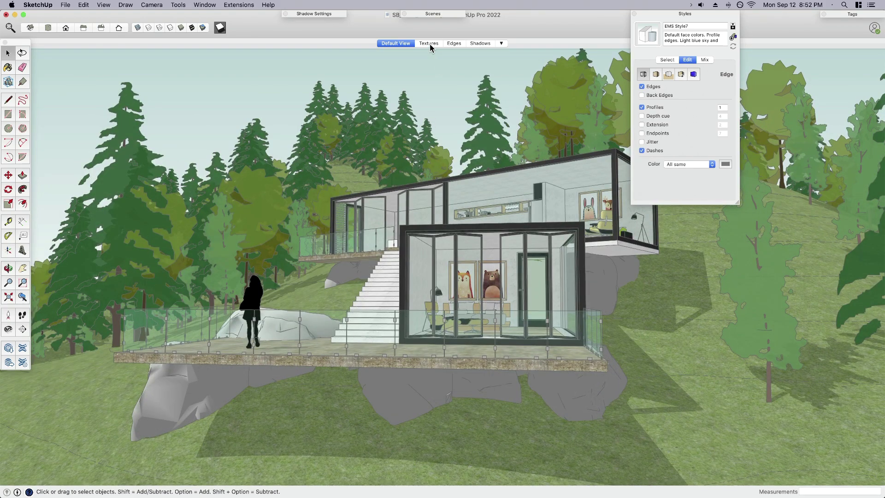
{"action": "left_click", "coordinate": [430, 43]}
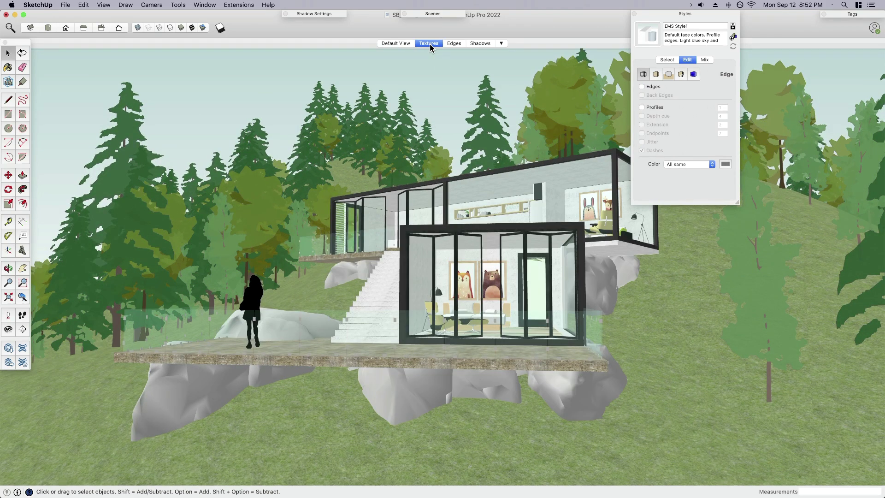
{"action": "left_click", "coordinate": [456, 43]}
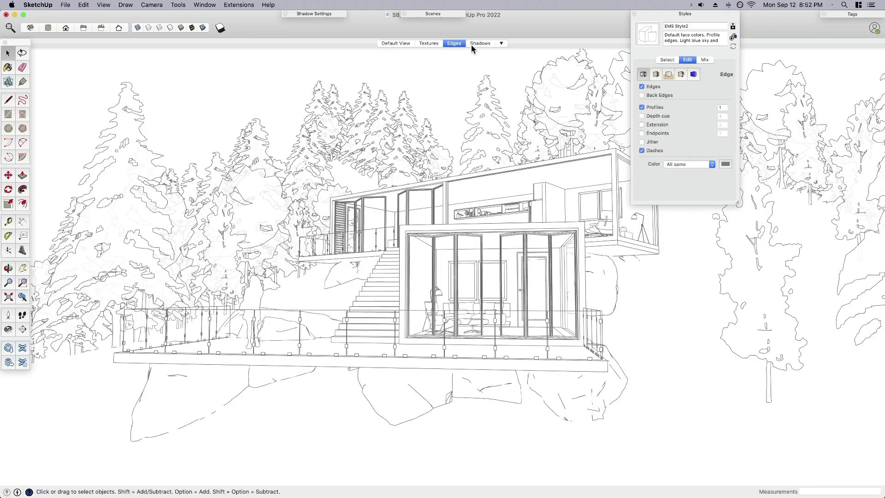
{"action": "left_click", "coordinate": [473, 46]}
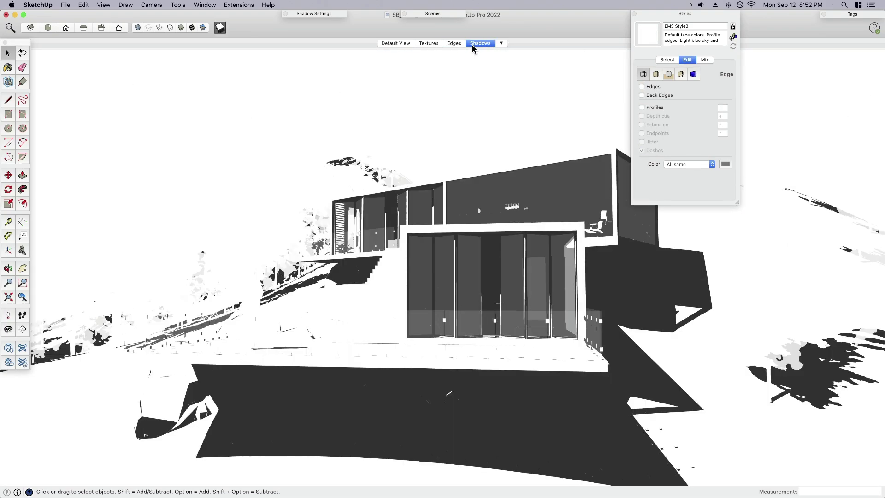
{"action": "left_click", "coordinate": [393, 43]}
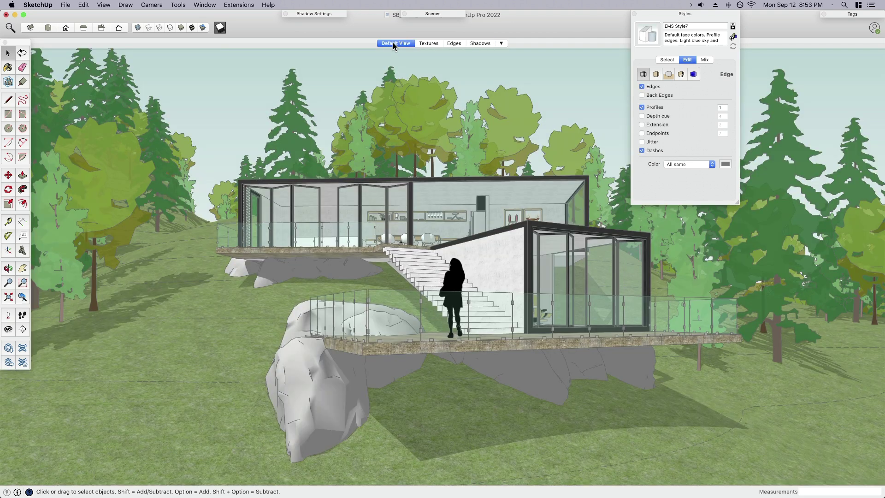
{"action": "left_click", "coordinate": [479, 43]}
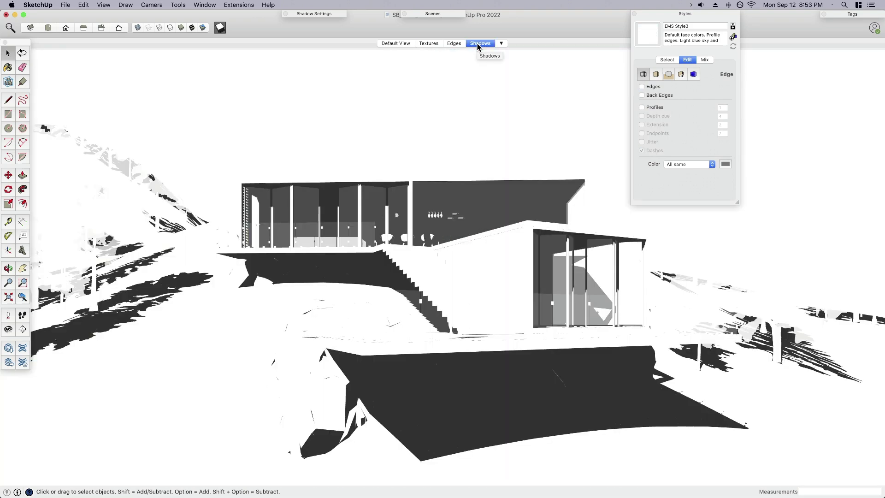
Turn shadows off, switch to Shaded with Textures, and show the Tags panel
{"action": "left_click", "coordinate": [685, 15]}
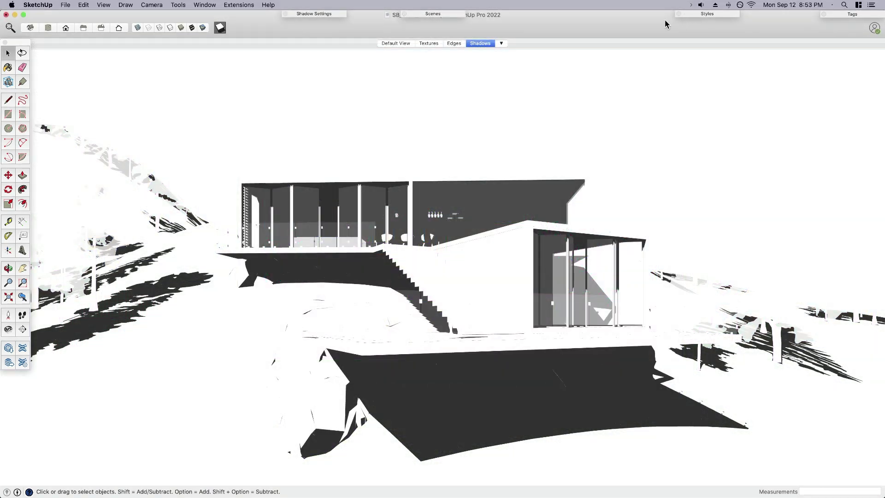
{"action": "left_click", "coordinate": [221, 28]}
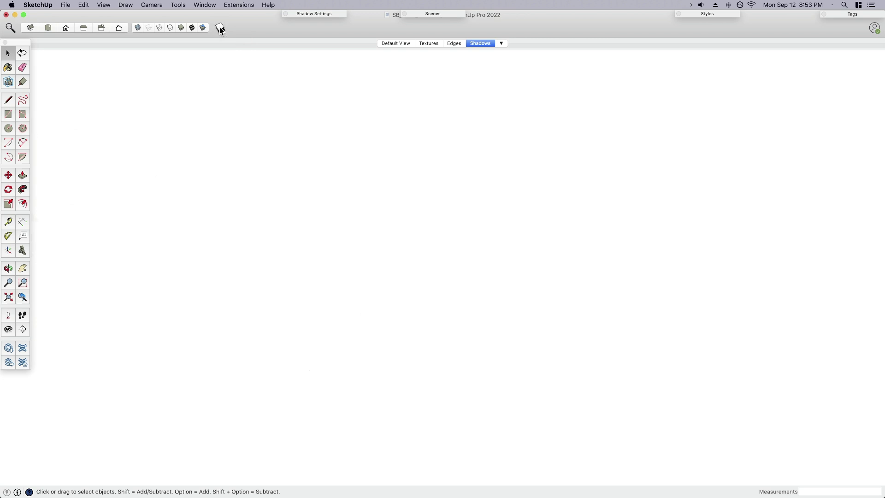
{"action": "left_click", "coordinate": [193, 29]}
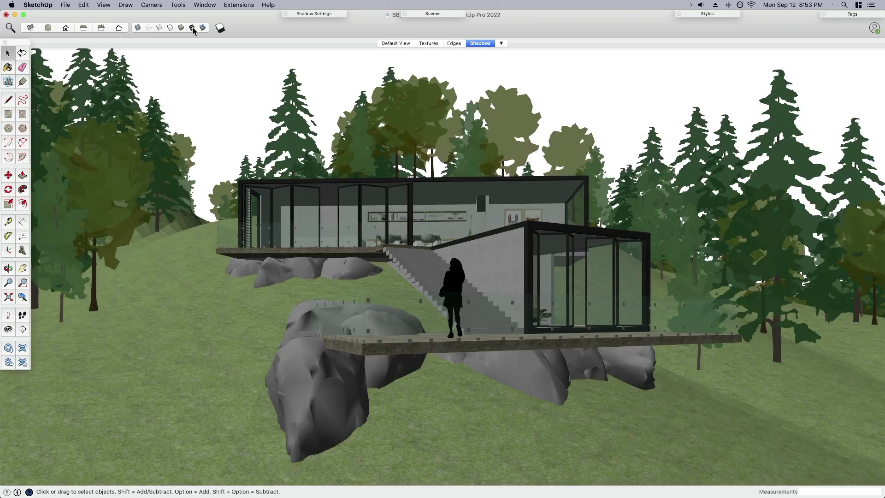
{"action": "left_click", "coordinate": [849, 18]}
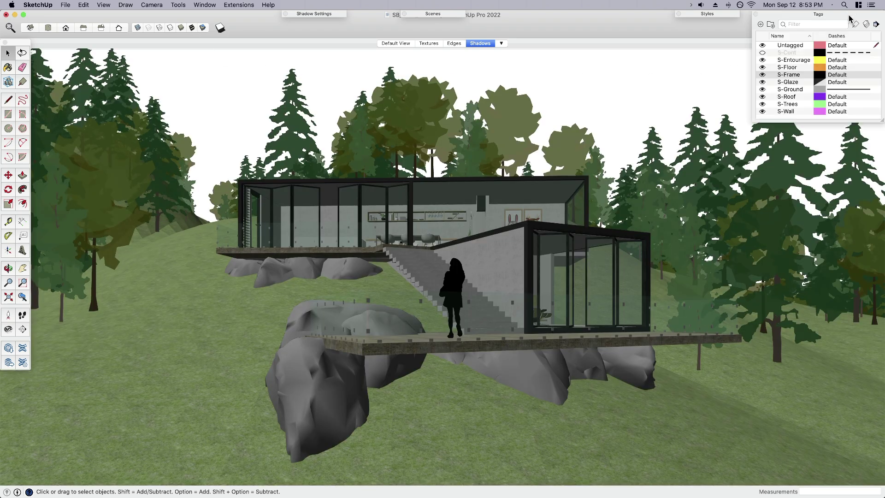
Turn on Color by Tag from the Tags panel so the house, rocks and trees show tag colours
{"action": "left_click", "coordinate": [726, 18]}
{"action": "left_click", "coordinate": [694, 75]}
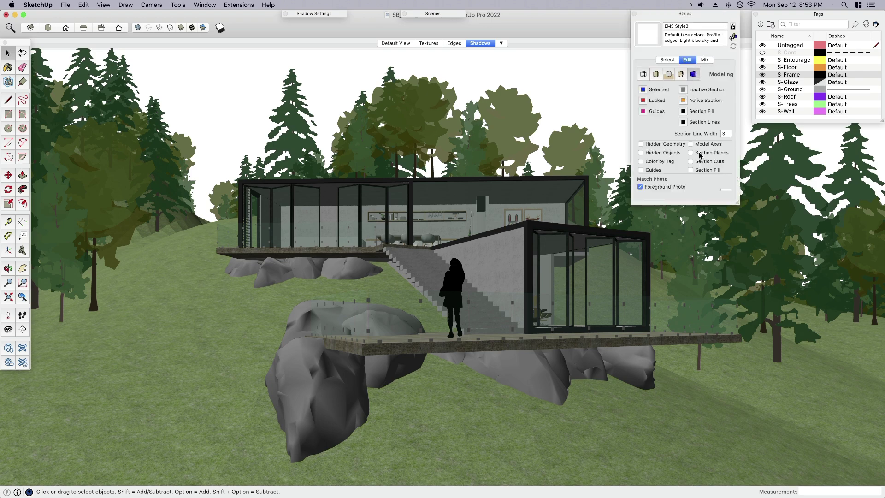
{"action": "left_click", "coordinate": [658, 162]}
{"action": "left_click", "coordinate": [659, 163]}
{"action": "left_click", "coordinate": [866, 25]}
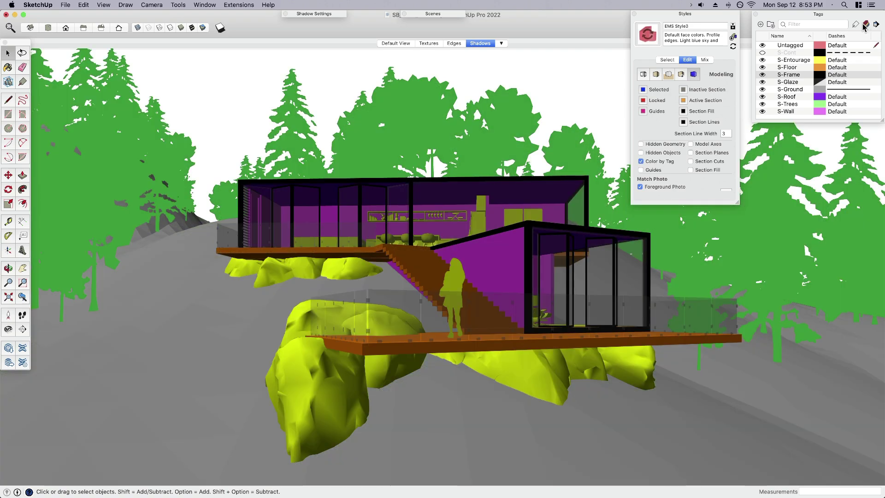
{"action": "left_click", "coordinate": [672, 61]}
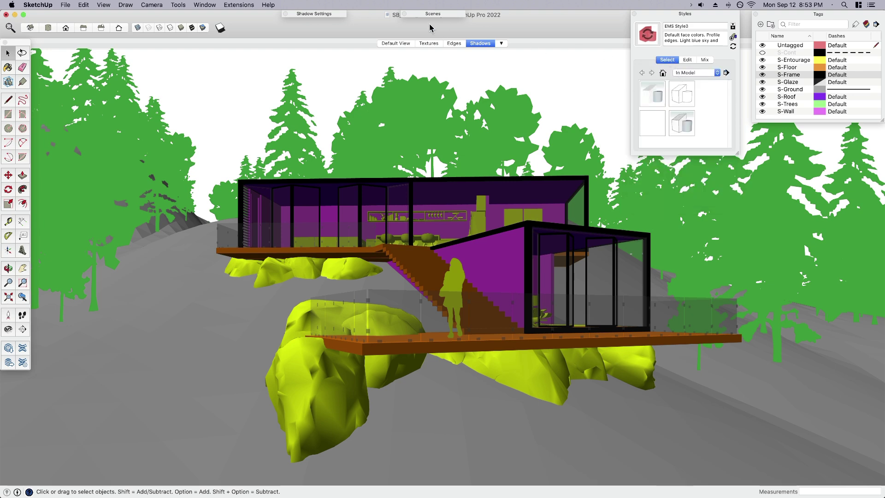
Set the Shadow Settings Light slider to 0 and Dark to 100
{"action": "left_click", "coordinate": [314, 14]}
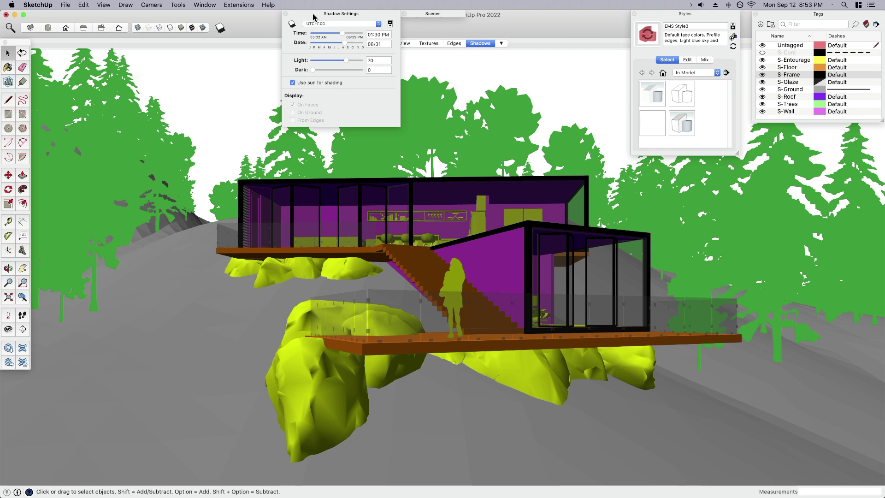
{"action": "left_click_drag", "start_coordinate": [346, 61], "coordinate": [312, 61]}
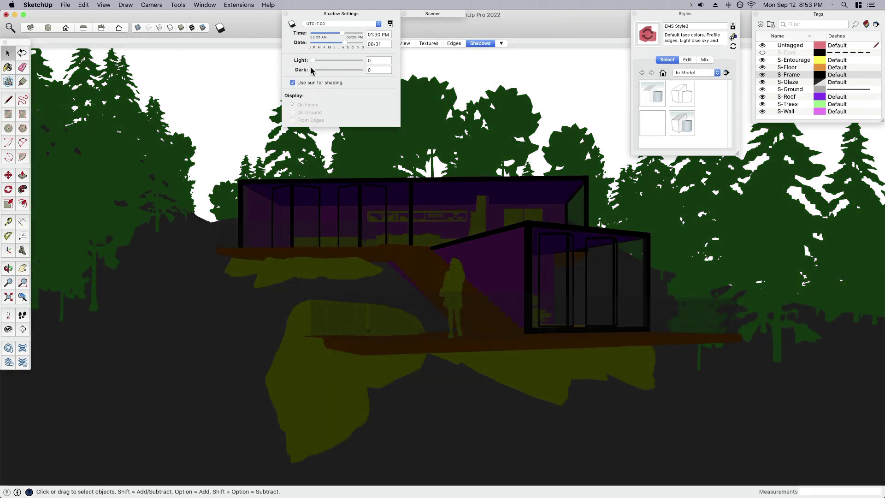
{"action": "left_click_drag", "start_coordinate": [312, 70], "coordinate": [361, 65]}
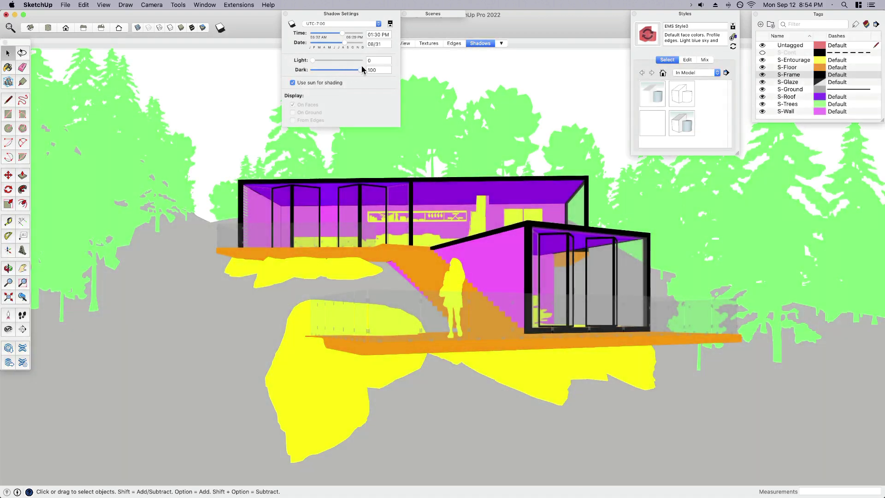
{"action": "left_click", "coordinate": [341, 14]}
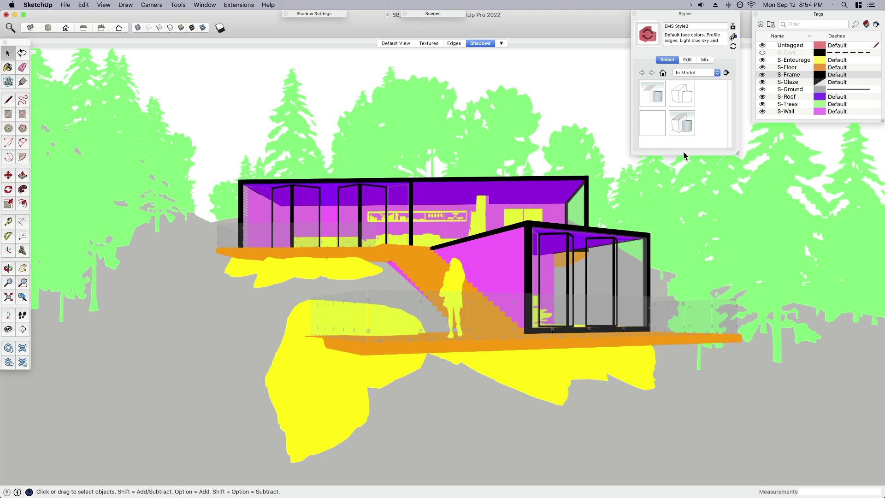
Save the flat tag-colour look as a new style and add it as scene CBT
{"action": "left_click", "coordinate": [733, 40]}
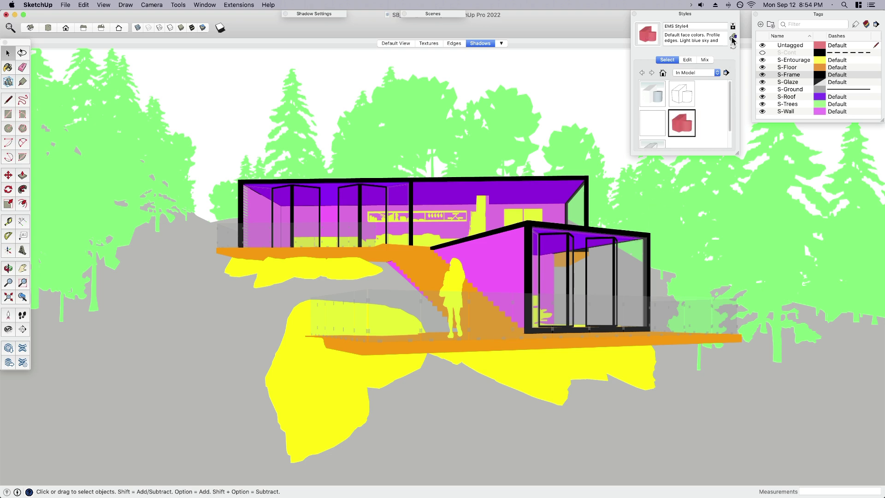
{"action": "right_click", "coordinate": [471, 43]}
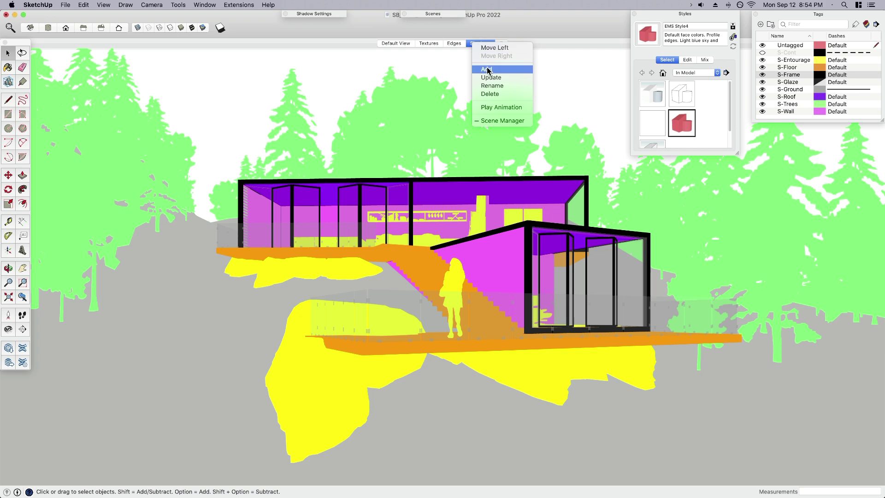
{"action": "left_click", "coordinate": [487, 69]}
{"action": "right_click", "coordinate": [497, 46]}
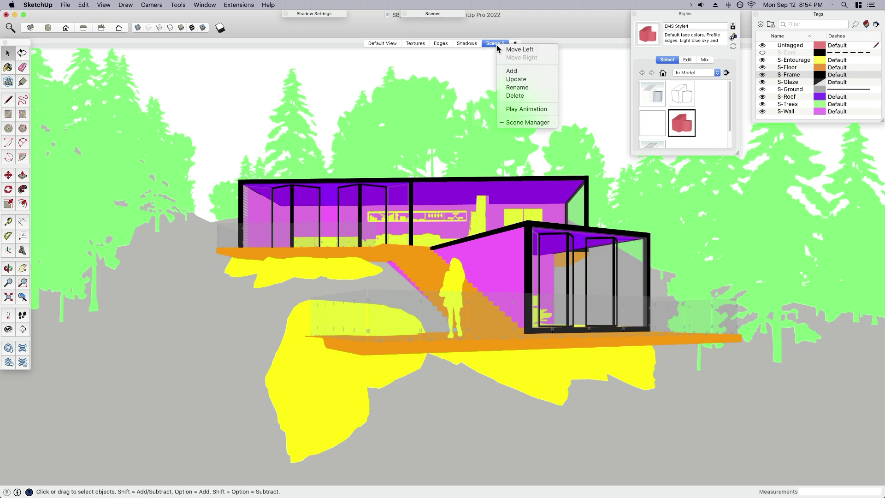
{"action": "left_click", "coordinate": [509, 87]}
{"action": "type", "text": "Cb"}
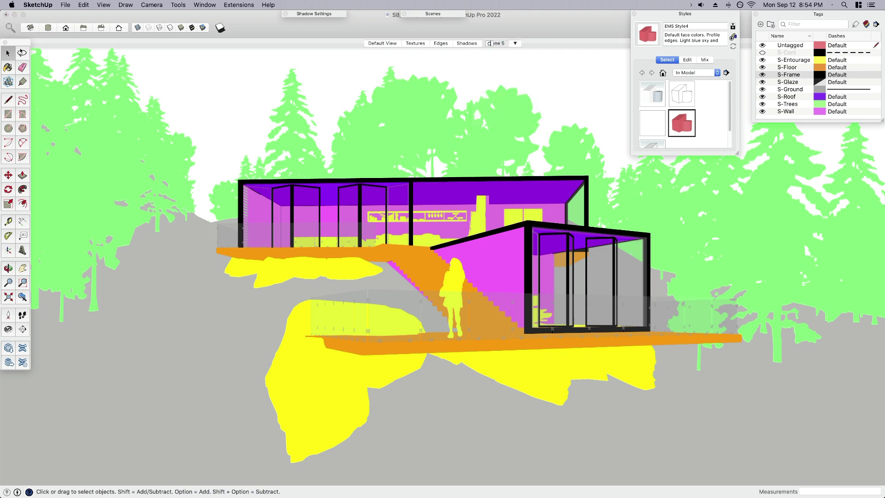
{"action": "type", "text": "t"}
{"action": "key", "text": "BackSpace"}
{"action": "key", "text": "BackSpace"}
{"action": "type", "text": "BT"}
{"action": "key", "text": "Return"}
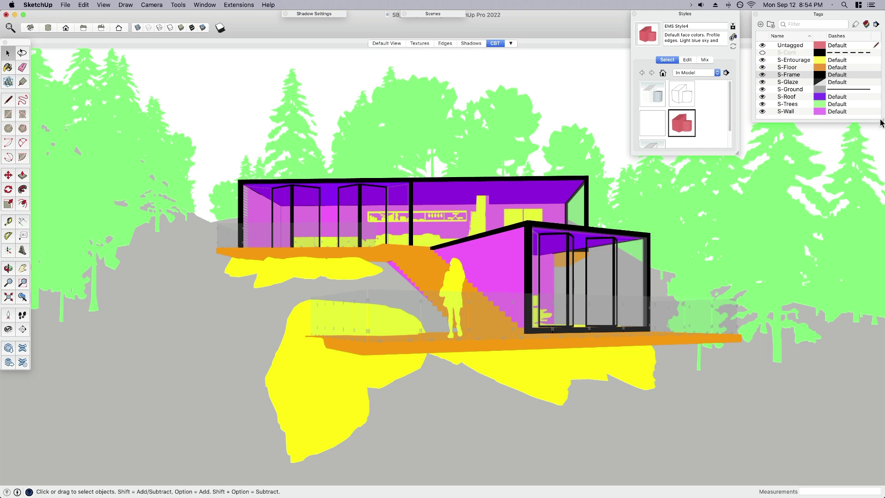
{"action": "left_click_drag", "start_coordinate": [882, 121], "coordinate": [882, 136]}
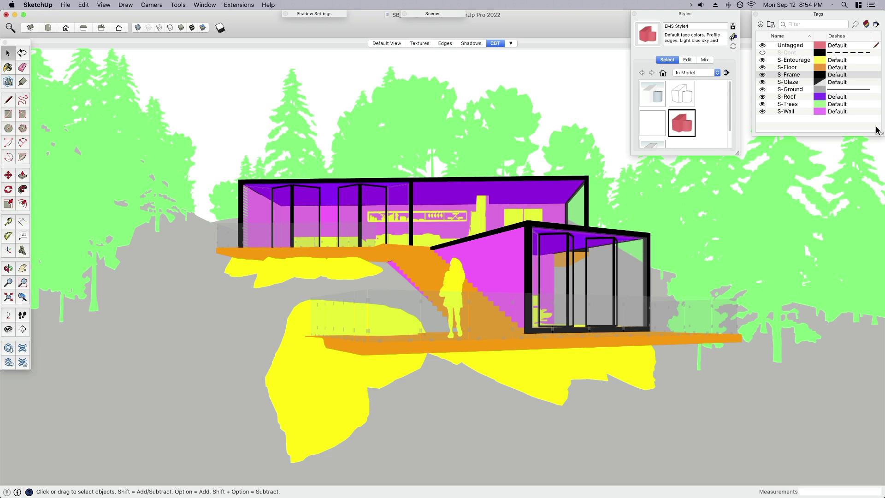
{"action": "left_click", "coordinate": [821, 74]}
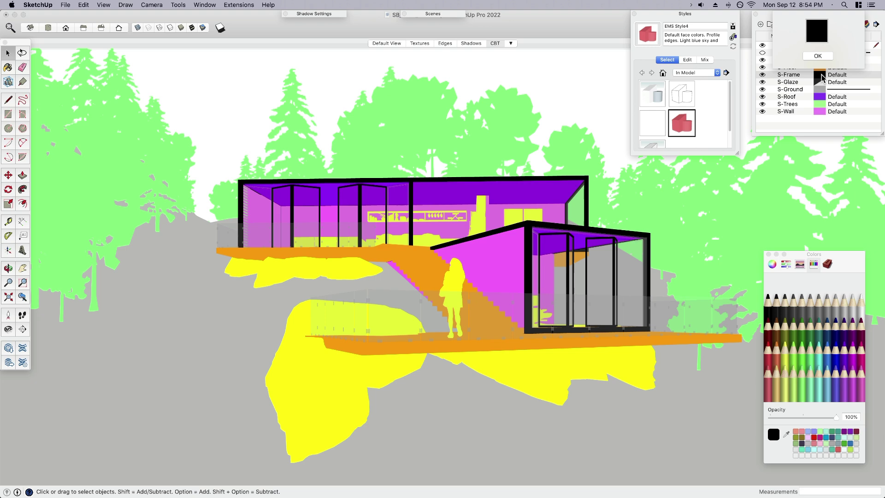
{"action": "left_click", "coordinate": [854, 378]}
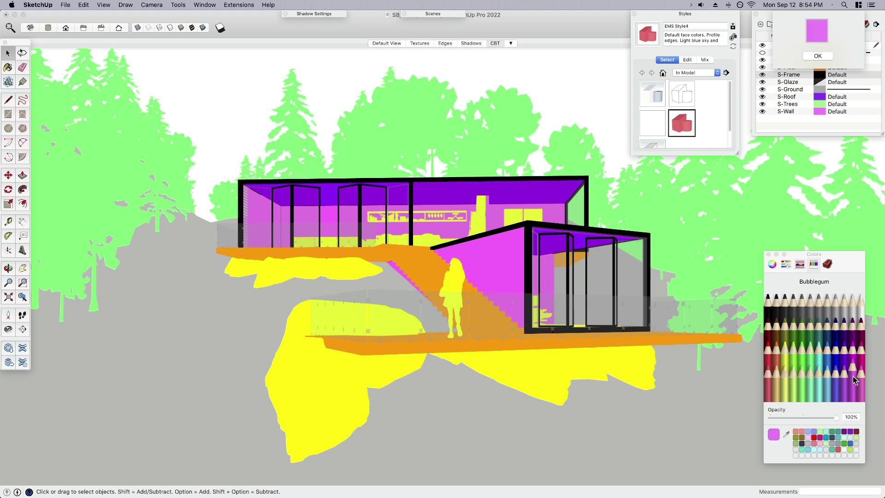
{"action": "left_click", "coordinate": [818, 56]}
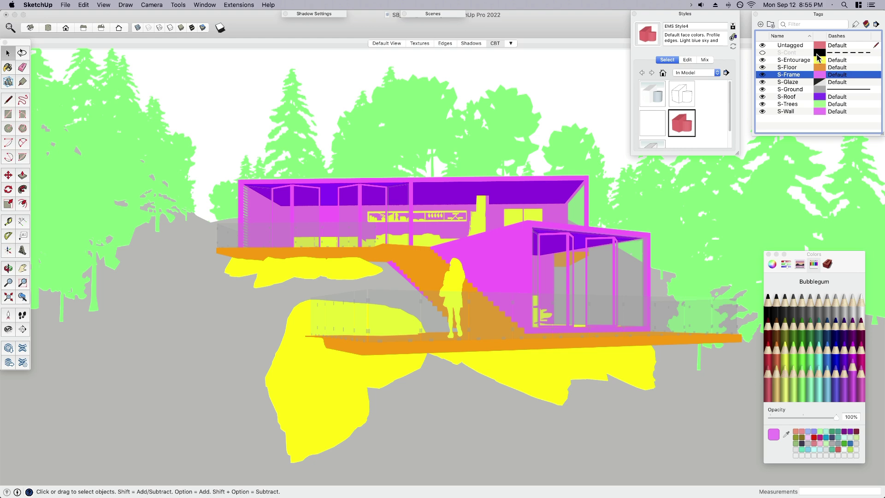
{"action": "left_click", "coordinate": [820, 75]}
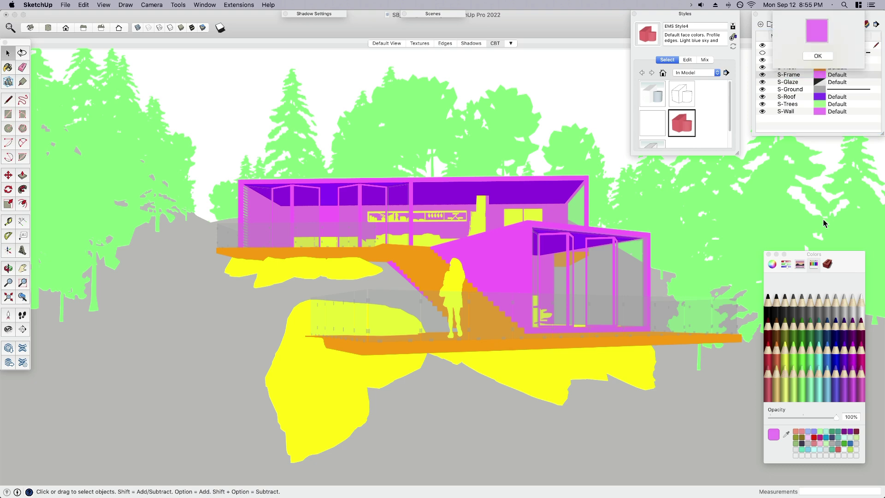
{"action": "left_click", "coordinate": [770, 301]}
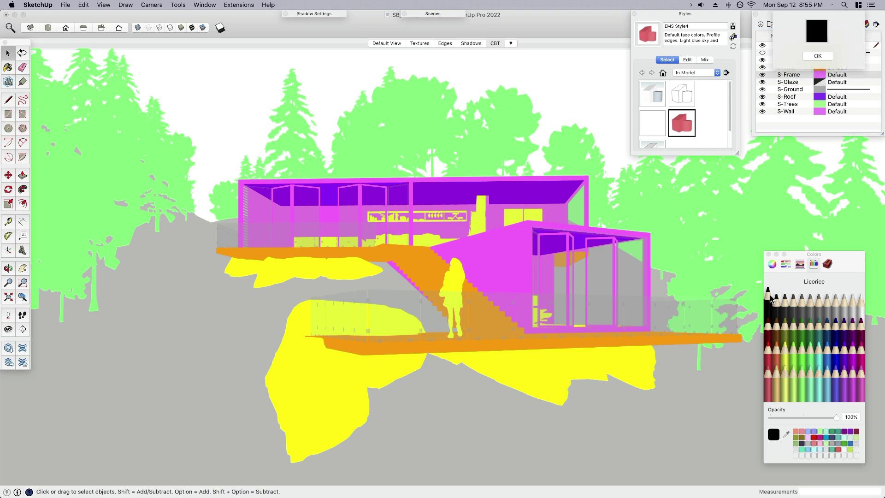
{"action": "left_click", "coordinate": [818, 57]}
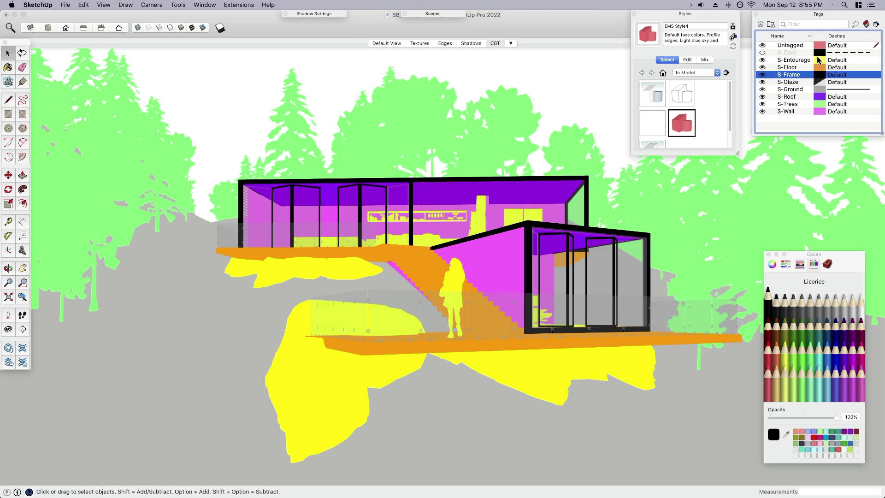
{"action": "left_click", "coordinate": [459, 278]}
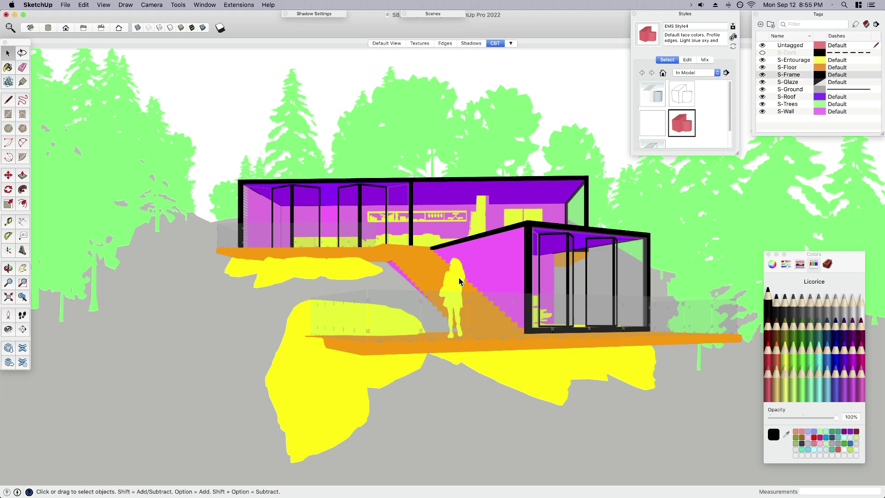
{"action": "key", "text": "m"}
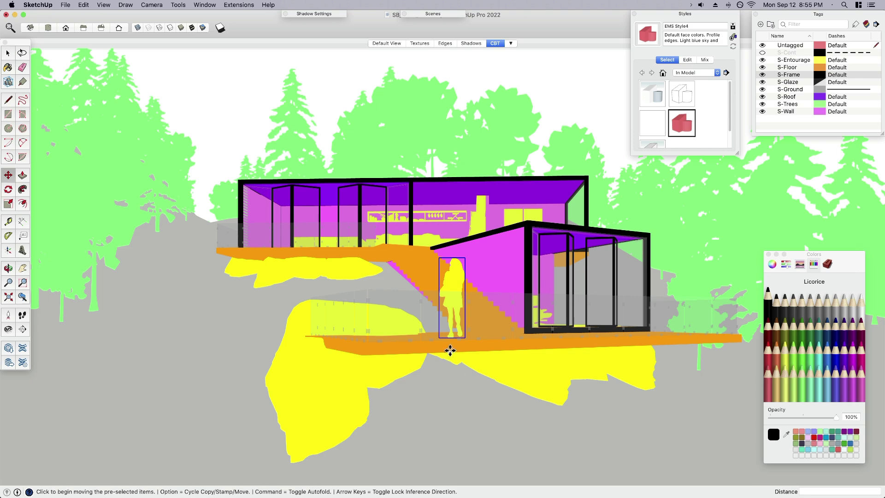
{"action": "left_click", "coordinate": [451, 351]}
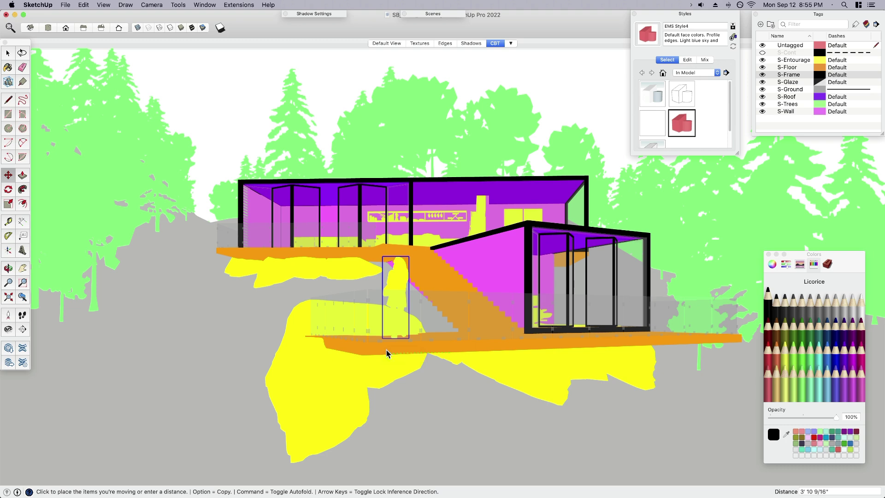
{"action": "left_click", "coordinate": [445, 352]}
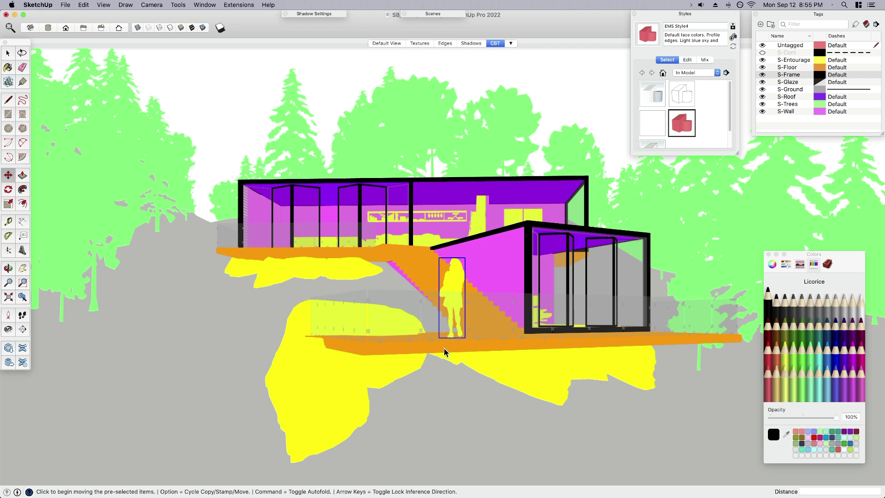
{"action": "key", "text": "space"}
{"action": "left_click", "coordinate": [558, 107]}
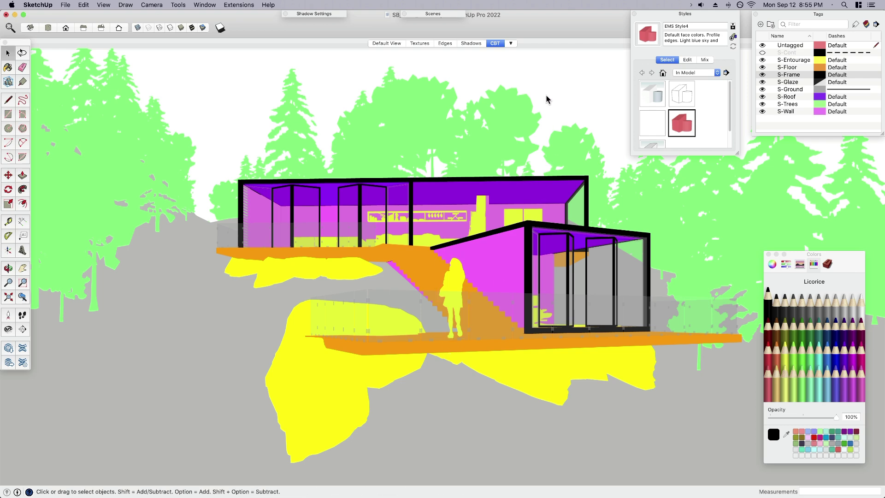
Collapse the Styles and Tags panels, close the colour picker, and apply Default View
{"action": "left_click", "coordinate": [685, 15]}
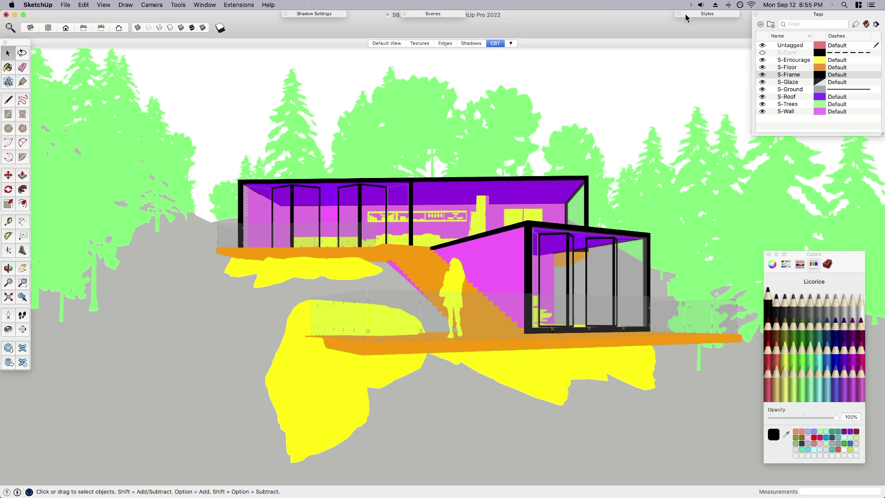
{"action": "left_click", "coordinate": [804, 15]}
{"action": "left_click", "coordinate": [768, 254]}
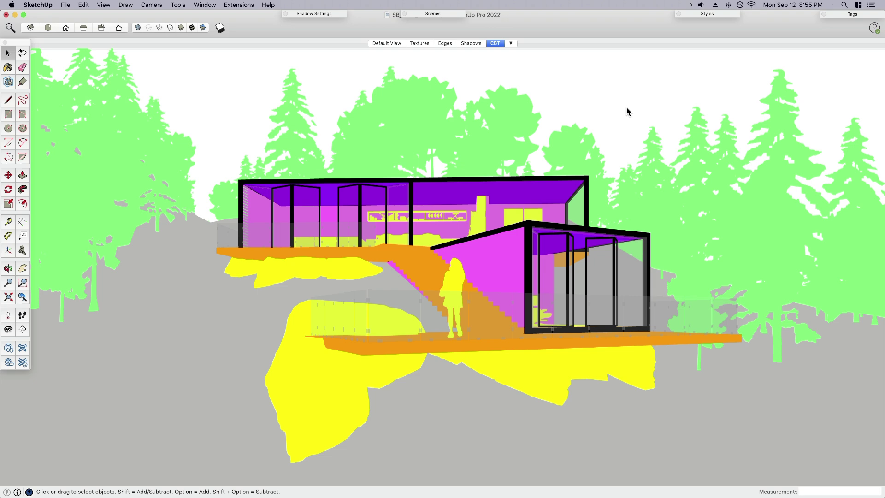
{"action": "left_click", "coordinate": [386, 43]}
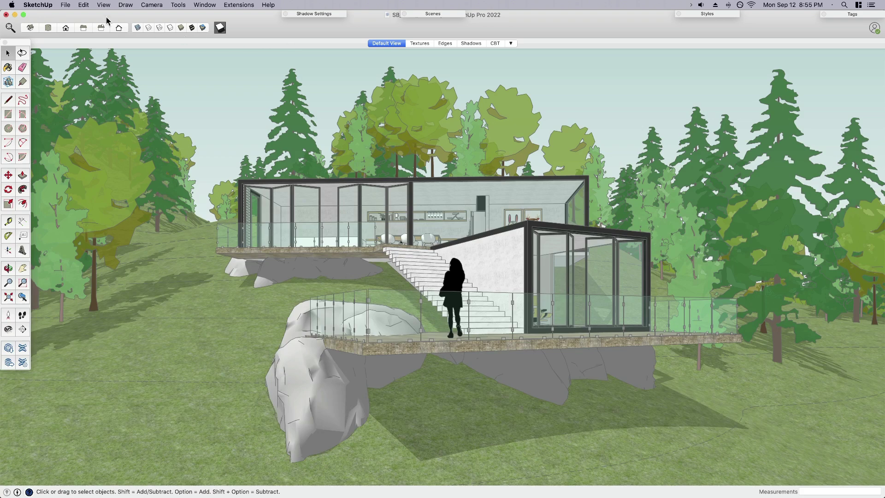
Export the scenes as a 1920×1080 PNG animation named SB_2020_Cabin to Exports
{"action": "left_click", "coordinate": [69, 6]}
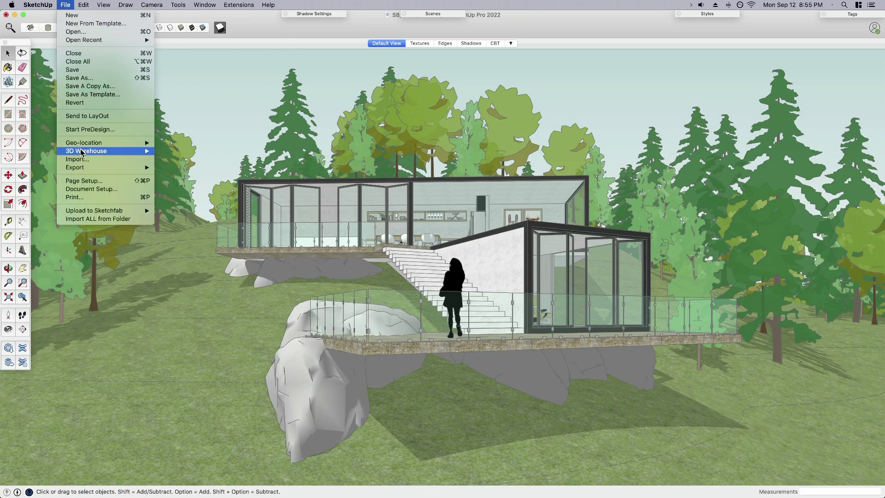
{"action": "mouse_move", "coordinate": [134, 167]}
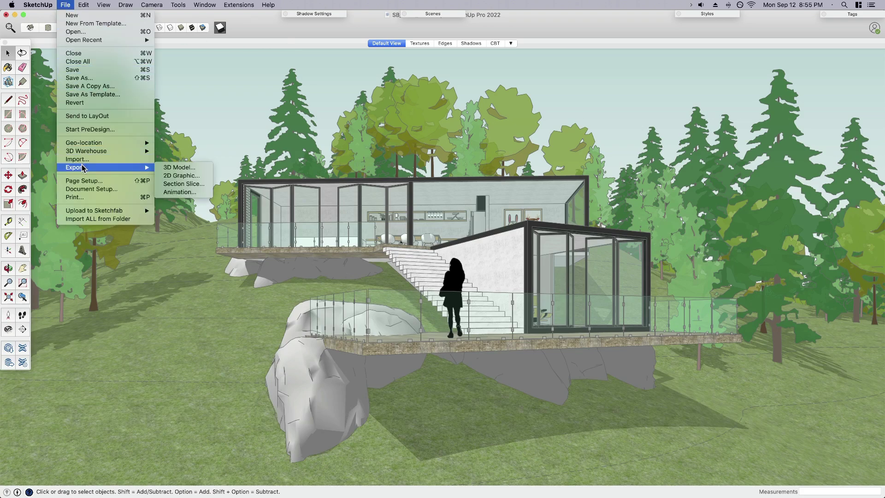
{"action": "left_click", "coordinate": [179, 192]}
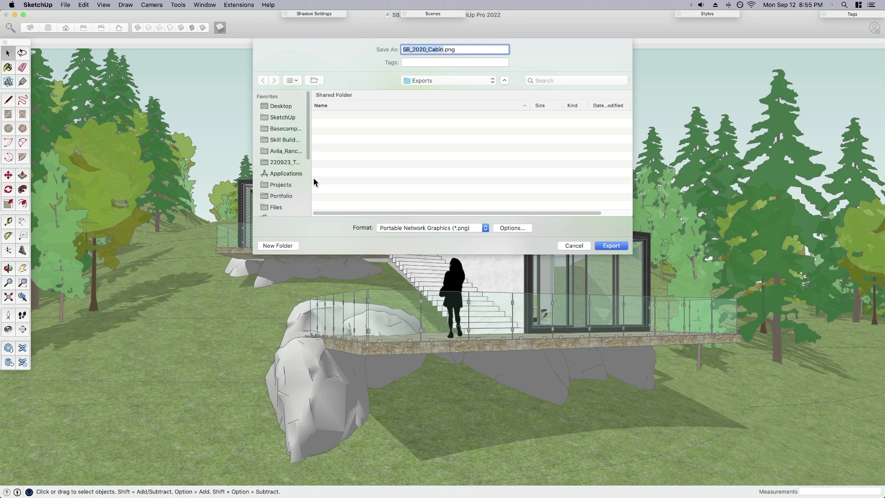
{"action": "left_click", "coordinate": [513, 228]}
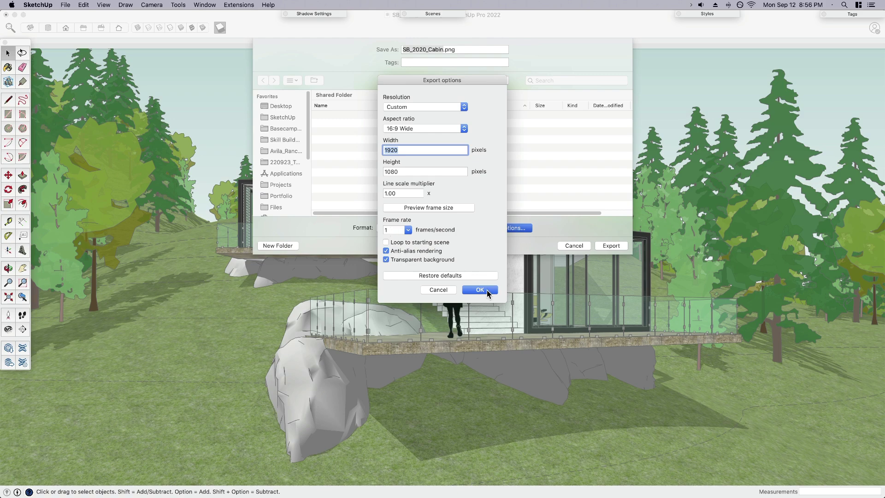
{"action": "left_click", "coordinate": [480, 290]}
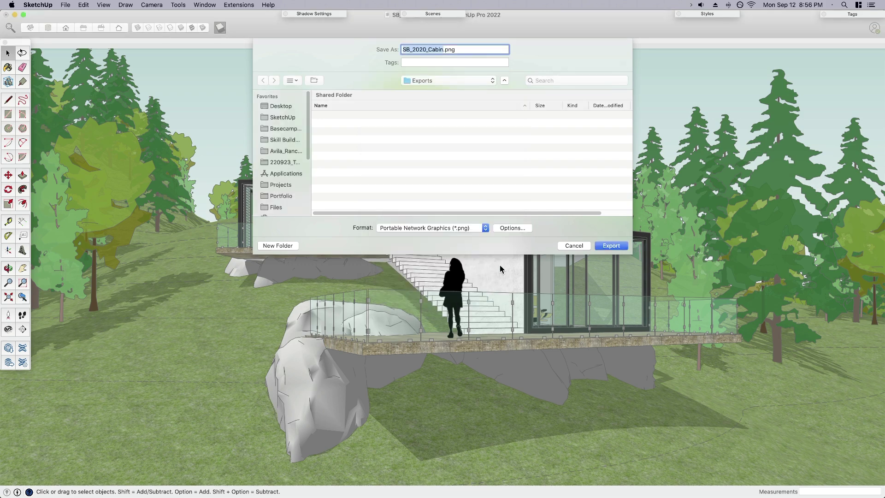
{"action": "left_click", "coordinate": [608, 245]}
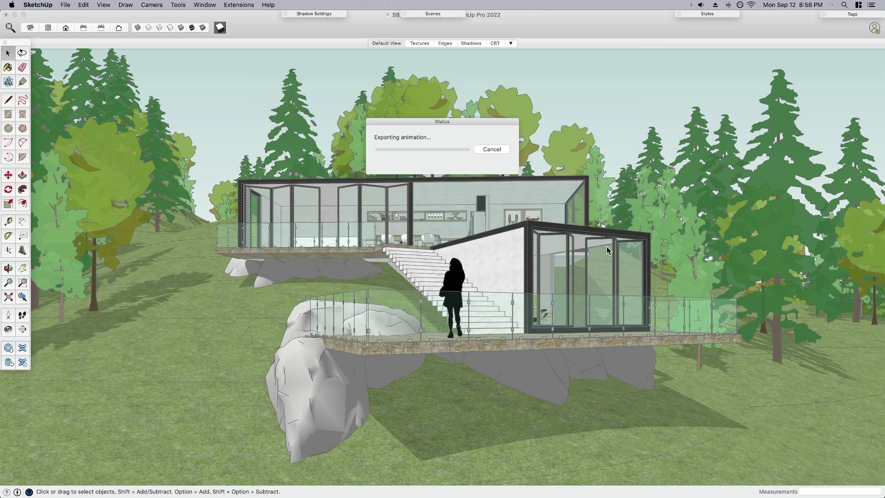
Select the five SB_2020_Cabin PNG exports in the Exports folder, then return to the Photoshop composite
{"action": "key", "text": "super+Tab"}
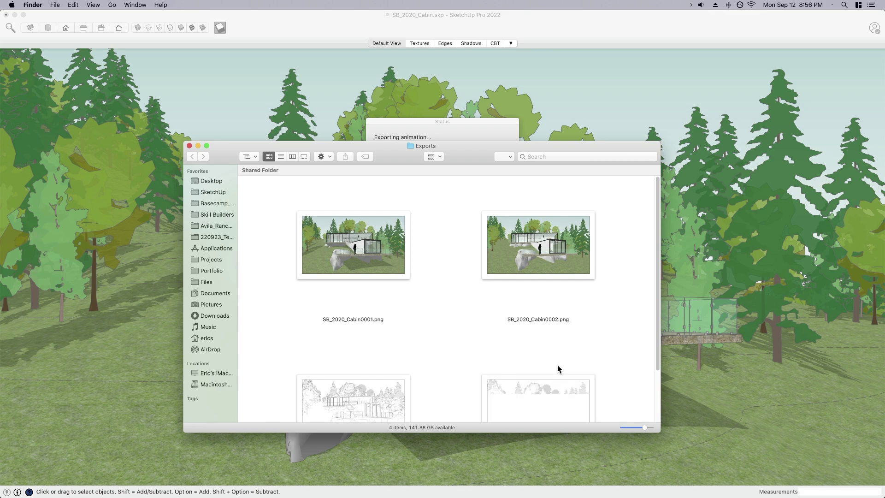
{"action": "scroll", "coordinate": [558, 369], "scroll_direction": "down", "scroll_amount": 3}
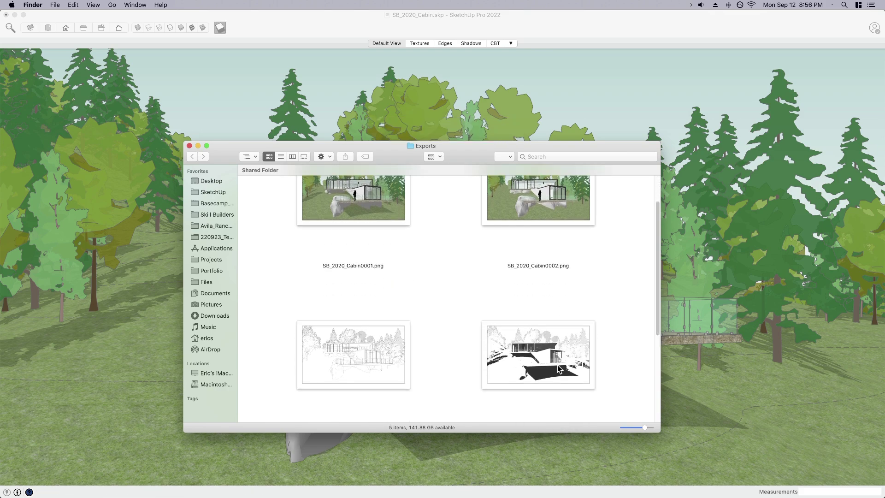
{"action": "left_click", "coordinate": [392, 362]}
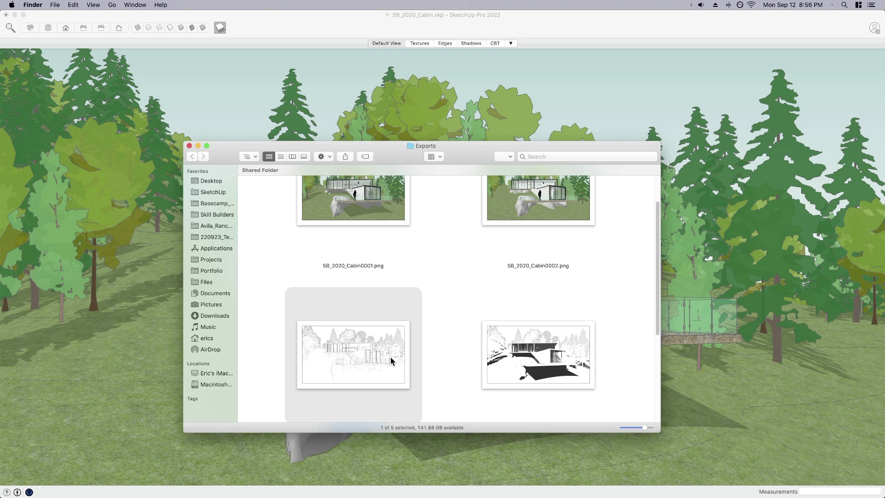
{"action": "left_click", "coordinate": [548, 363]}
{"action": "left_click", "coordinate": [529, 229], "text": "super"}
{"action": "left_click", "coordinate": [390, 226], "text": "super"}
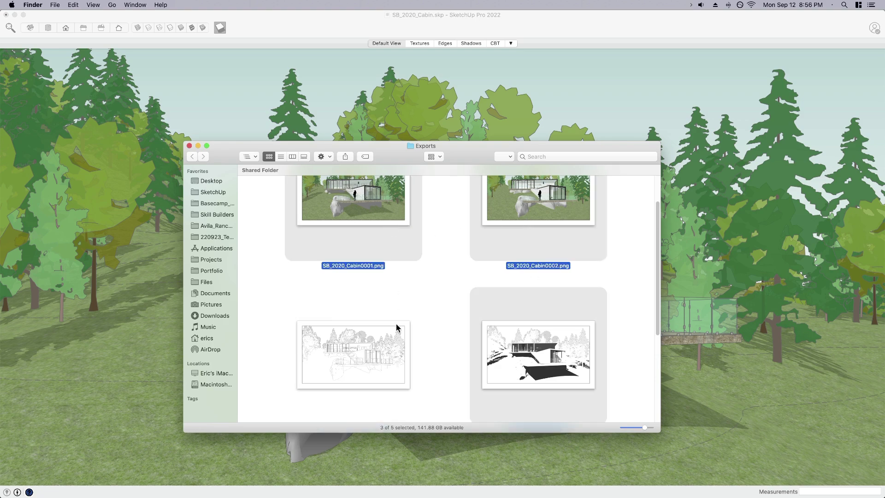
{"action": "left_click", "coordinate": [398, 328], "text": "super"}
{"action": "scroll", "coordinate": [399, 337], "scroll_direction": "down", "scroll_amount": 6}
{"action": "left_click", "coordinate": [407, 385], "text": "super"}
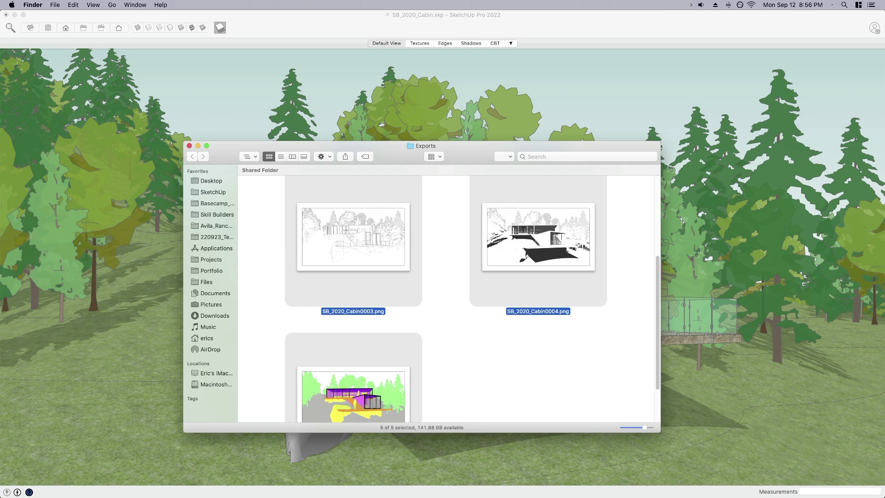
{"action": "key", "text": "super+Tab"}
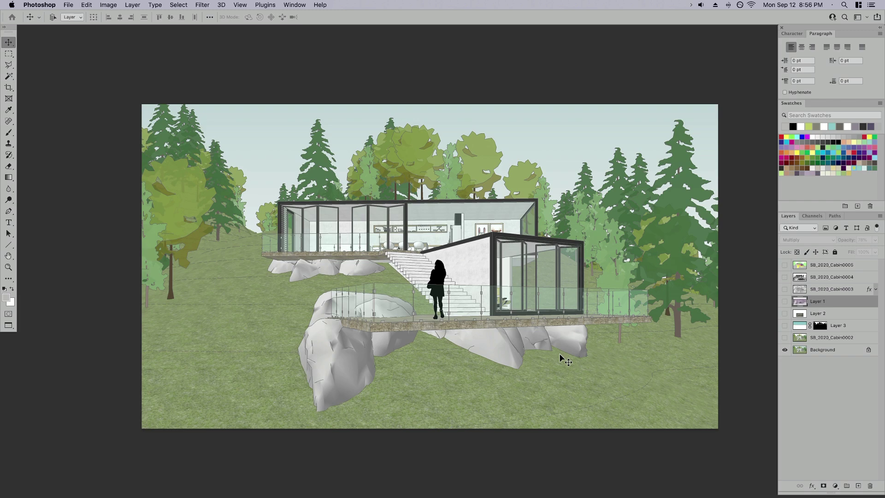
Show Cabin0002, Layer 3, Cabin0003 and Layer 1, leaving the Cabin0004 shadow and Cabin0005 colour map hidden
{"action": "left_click", "coordinate": [785, 338]}
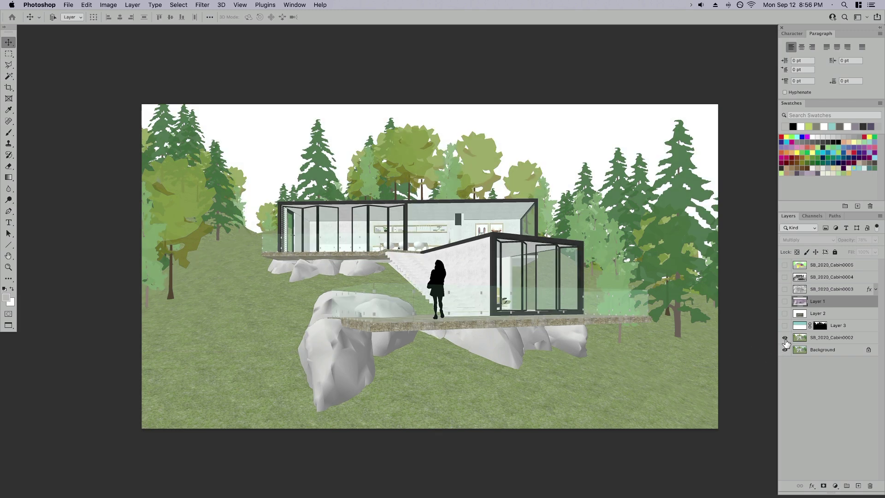
{"action": "left_click", "coordinate": [785, 325]}
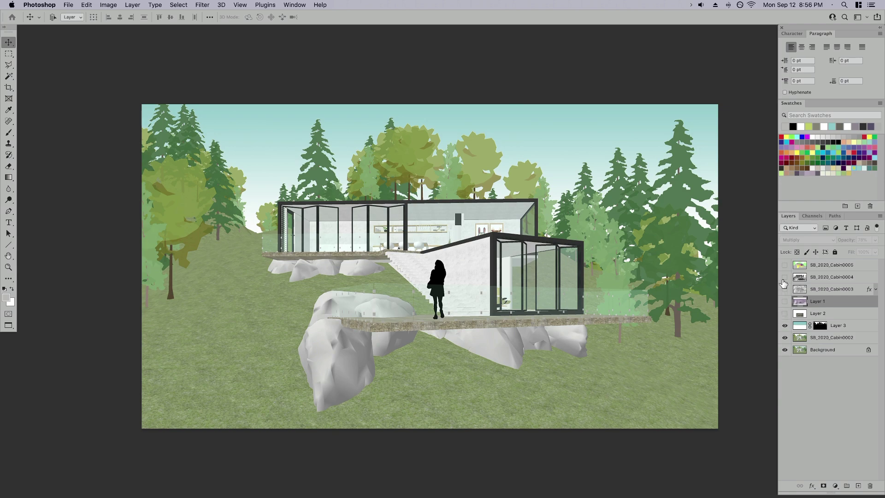
{"action": "left_click", "coordinate": [785, 277]}
{"action": "left_click", "coordinate": [785, 290]}
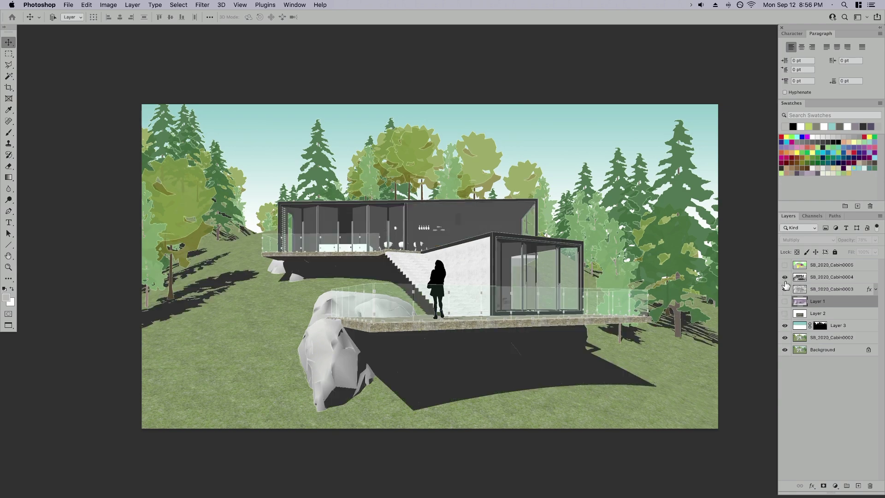
{"action": "left_click", "coordinate": [785, 266]}
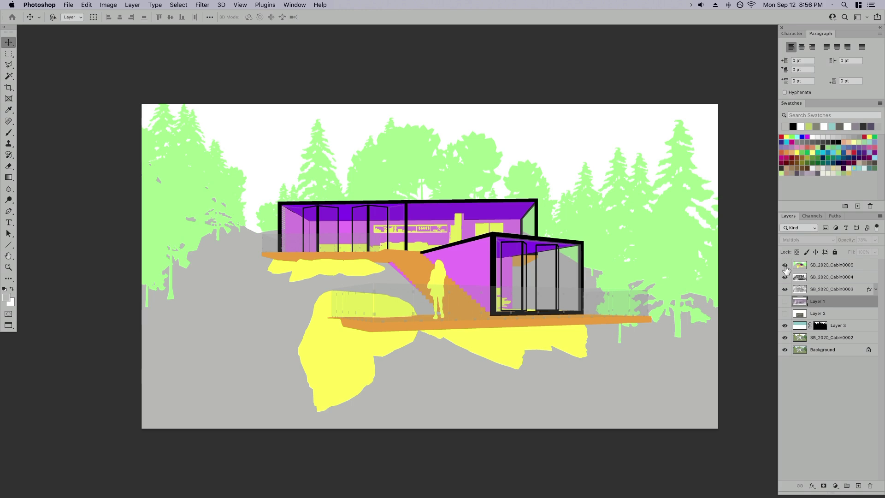
{"action": "left_click", "coordinate": [785, 265]}
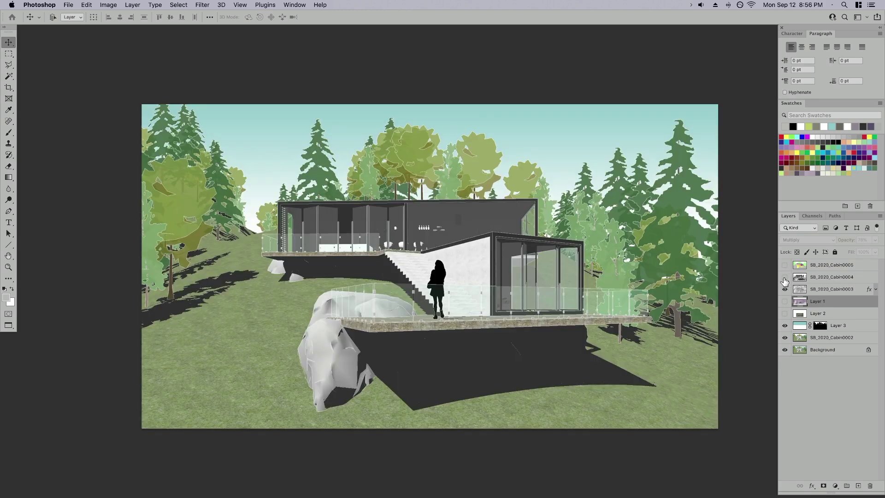
{"action": "left_click", "coordinate": [785, 278]}
{"action": "left_click", "coordinate": [784, 277]}
{"action": "left_click", "coordinate": [784, 277]}
{"action": "left_click", "coordinate": [785, 301]}
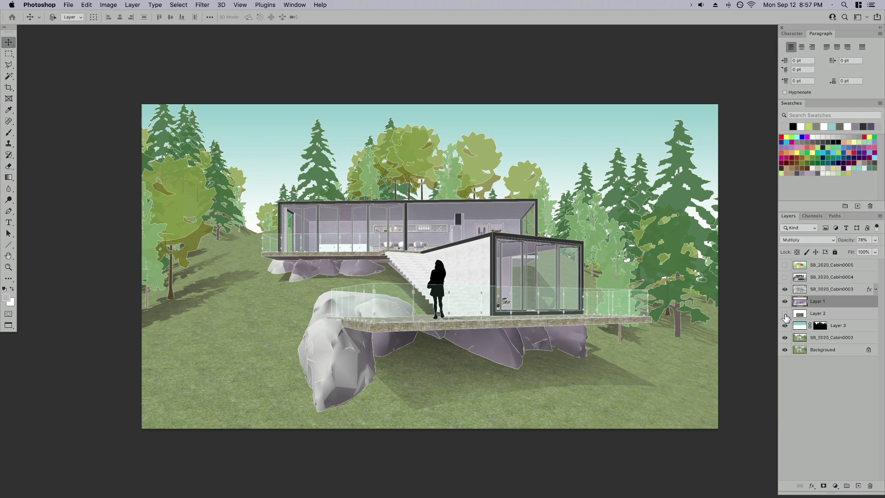
Turn on Layer 2 rock shading and make a trial Magic Wand selection on a yellow rock area, then deselect
{"action": "left_click", "coordinate": [786, 314]}
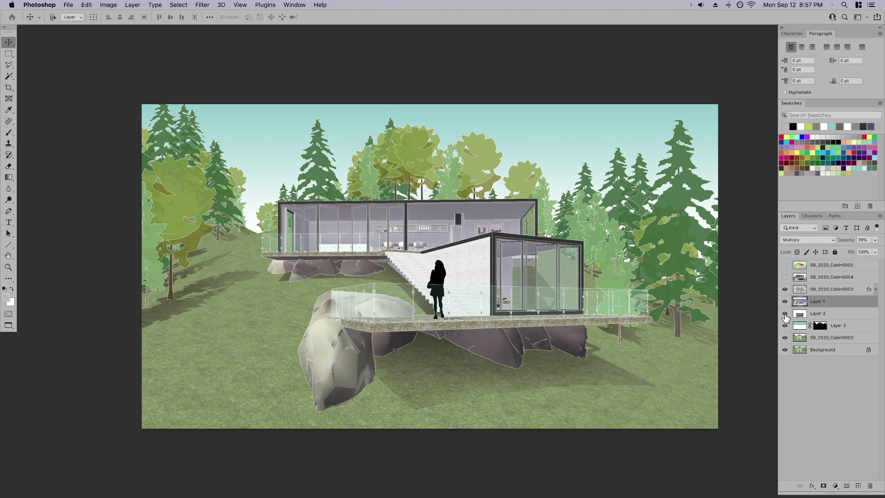
{"action": "left_click", "coordinate": [785, 314]}
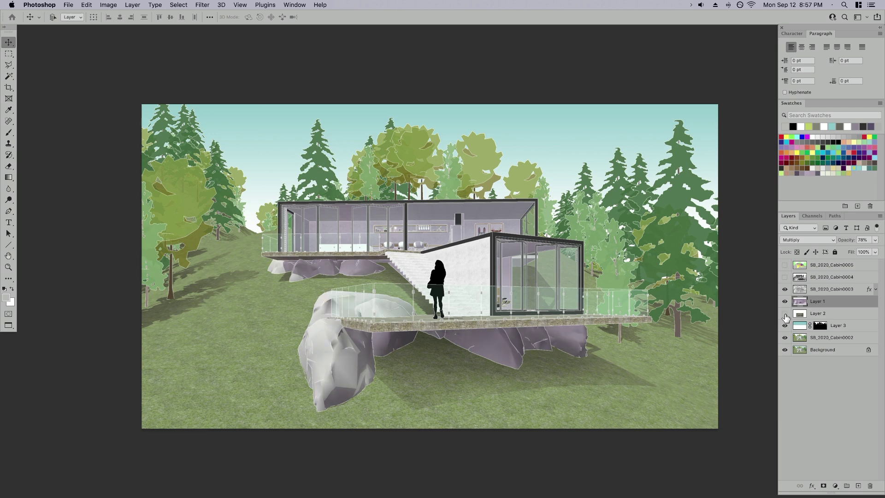
{"action": "left_click", "coordinate": [786, 314]}
{"action": "left_click", "coordinate": [785, 265]}
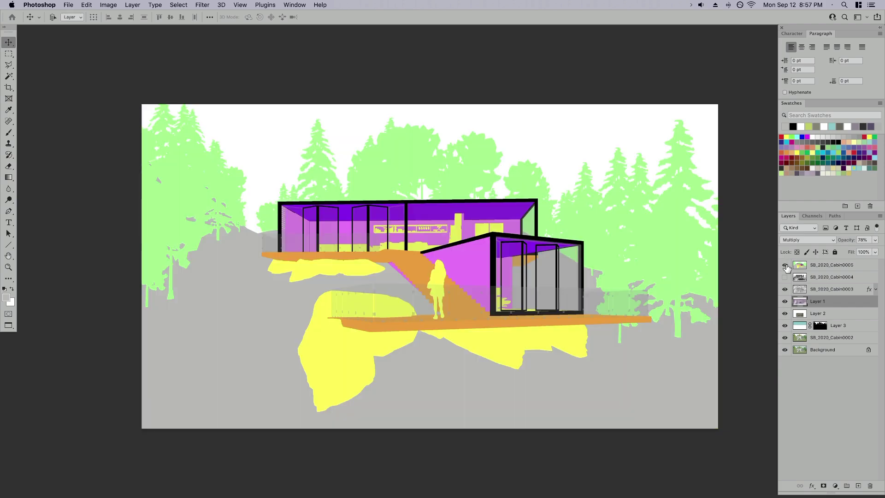
{"action": "key", "text": "w"}
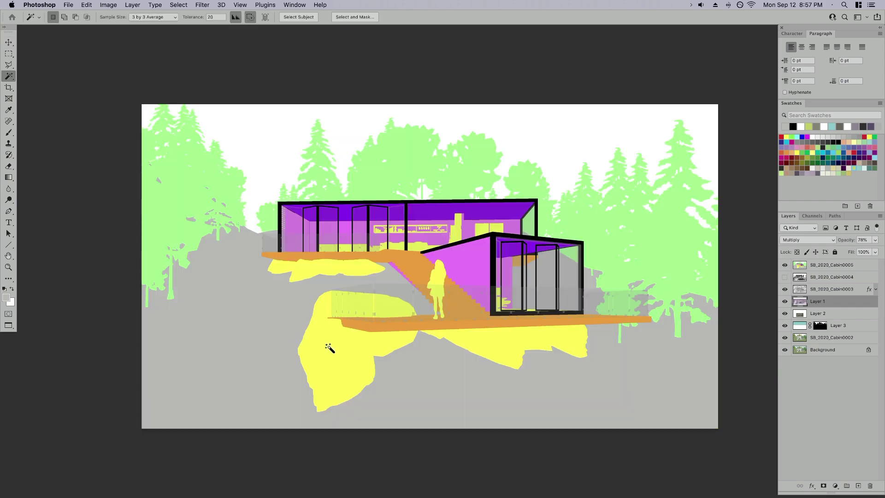
{"action": "left_click", "coordinate": [330, 348]}
{"action": "key", "text": "super+d"}
Select the three yellow rock areas on the SB_2020_Cabin0005 colour map, check them, then clear the selection
{"action": "left_click", "coordinate": [814, 268]}
{"action": "left_click", "coordinate": [351, 348]}
{"action": "left_click", "coordinate": [330, 280], "text": "shift"}
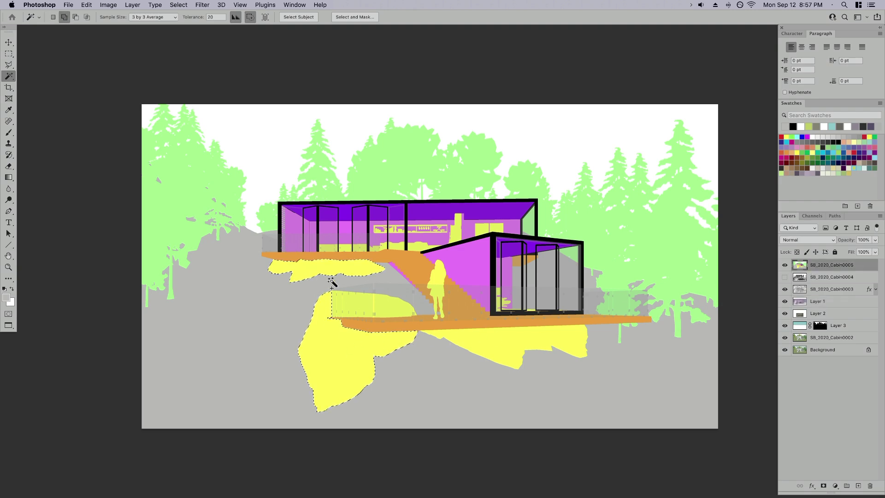
{"action": "left_click", "coordinate": [484, 340], "text": "shift"}
{"action": "left_click", "coordinate": [785, 265]}
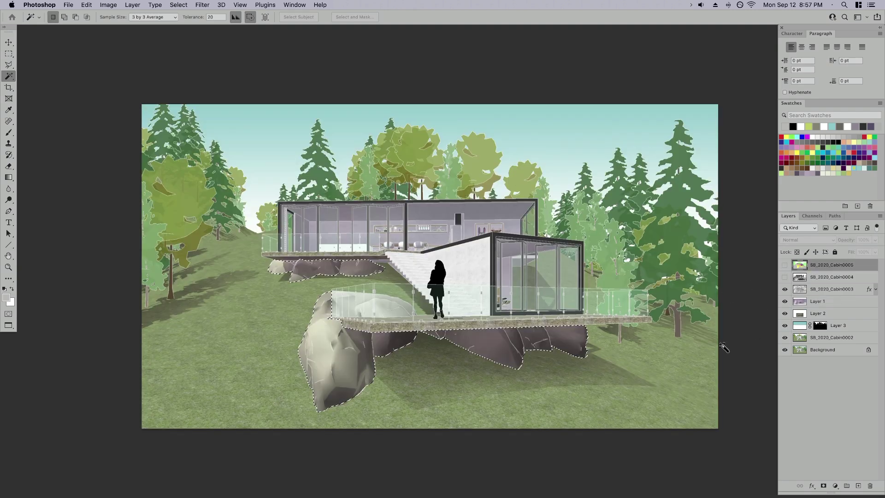
{"action": "key", "text": "super+d"}
Compare the colour map against the render, leaving it hidden with SB_2020_Cabin0002 active
{"action": "left_click", "coordinate": [784, 265]}
{"action": "left_click", "coordinate": [785, 266]}
{"action": "left_click", "coordinate": [785, 265]}
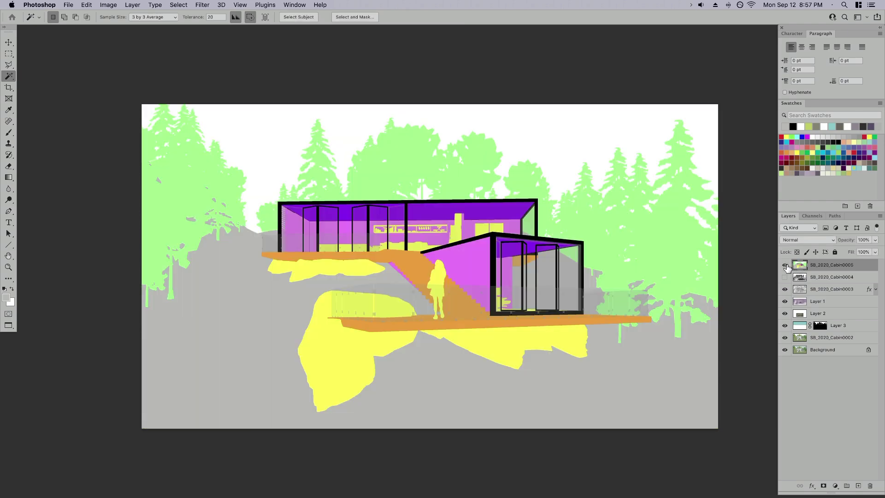
{"action": "left_click", "coordinate": [785, 265]}
{"action": "left_click", "coordinate": [800, 340]}
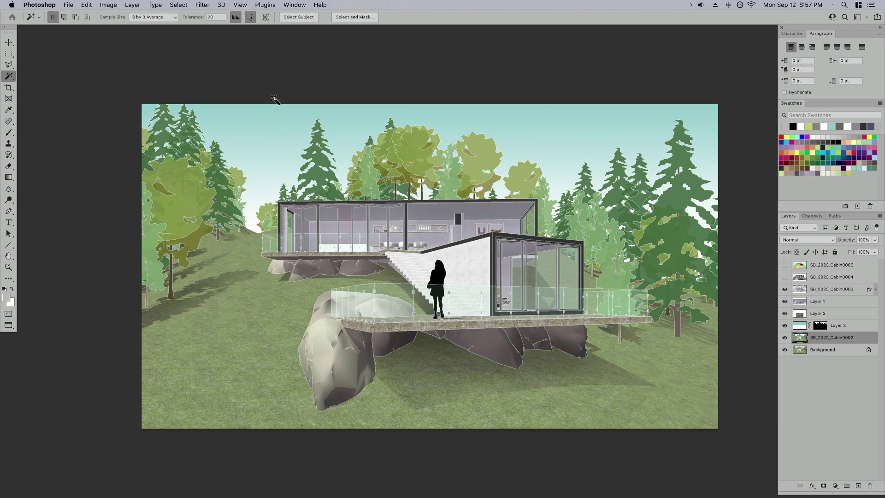
Select the whole grass area from the Cabin0005 colour map, then hide the map and activate SB_2020_Cabin0002
{"action": "left_click", "coordinate": [262, 364]}
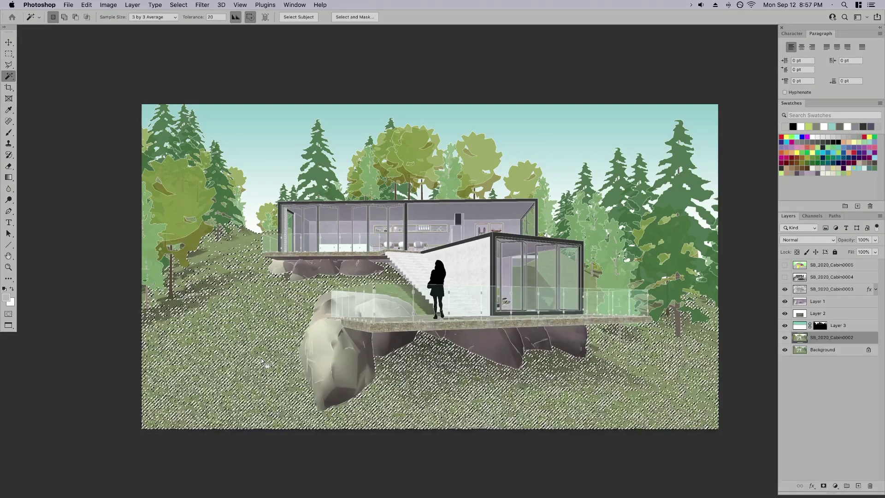
{"action": "key", "text": "super+d"}
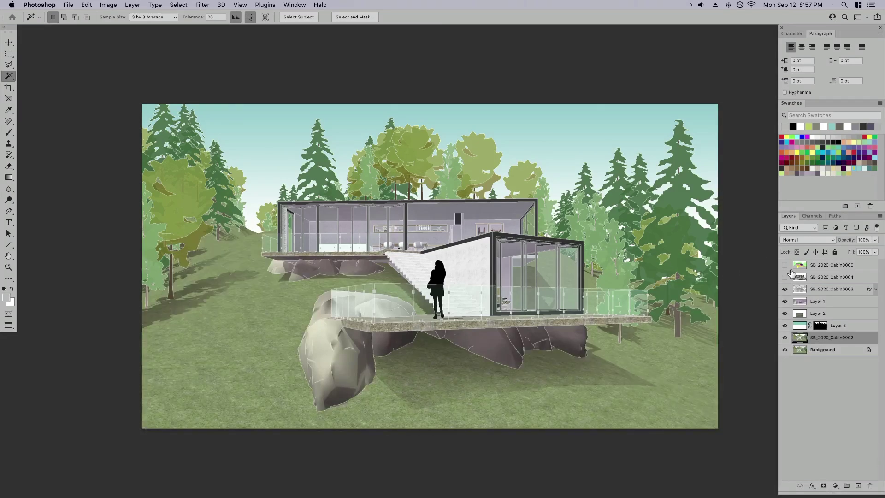
{"action": "left_click", "coordinate": [802, 266]}
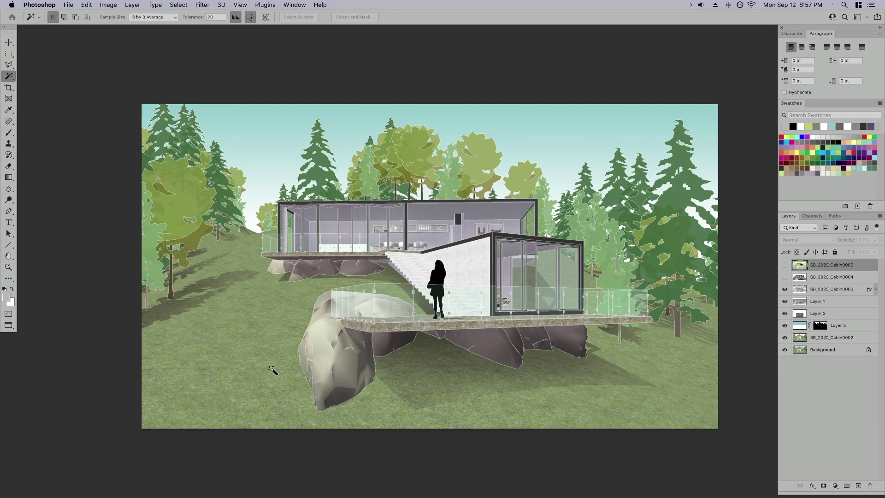
{"action": "left_click", "coordinate": [254, 332]}
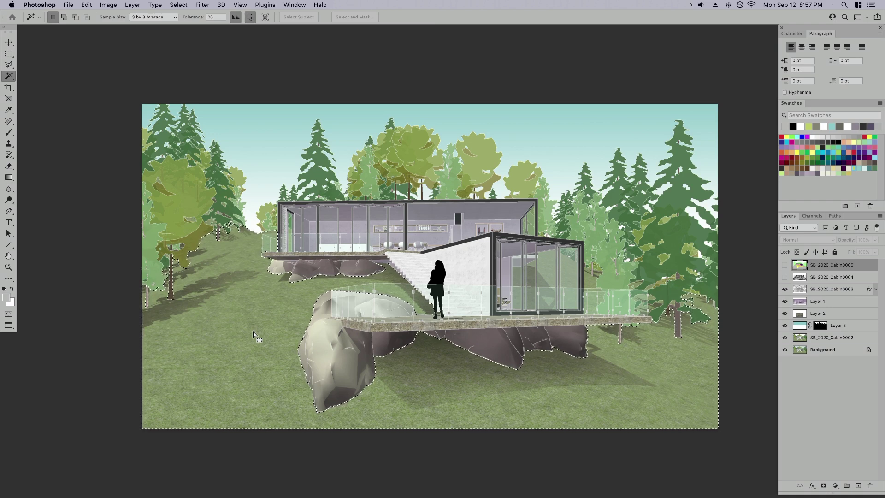
{"action": "left_click", "coordinate": [785, 265]}
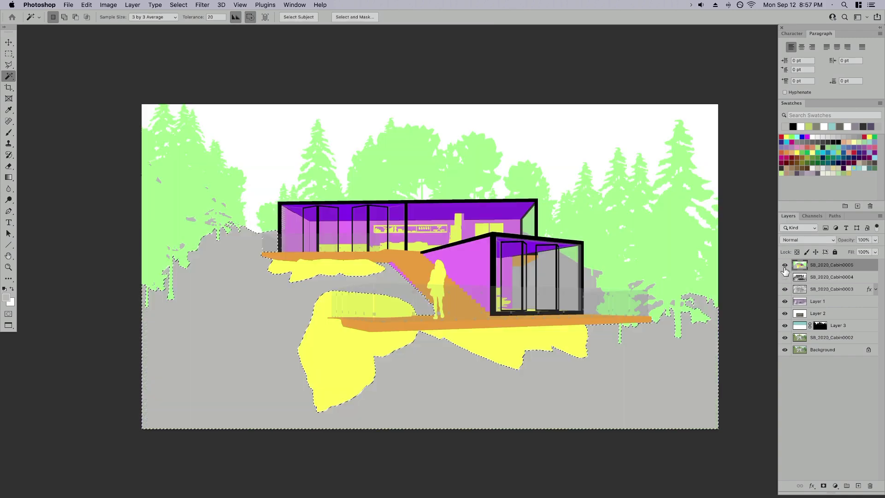
{"action": "left_click", "coordinate": [785, 265]}
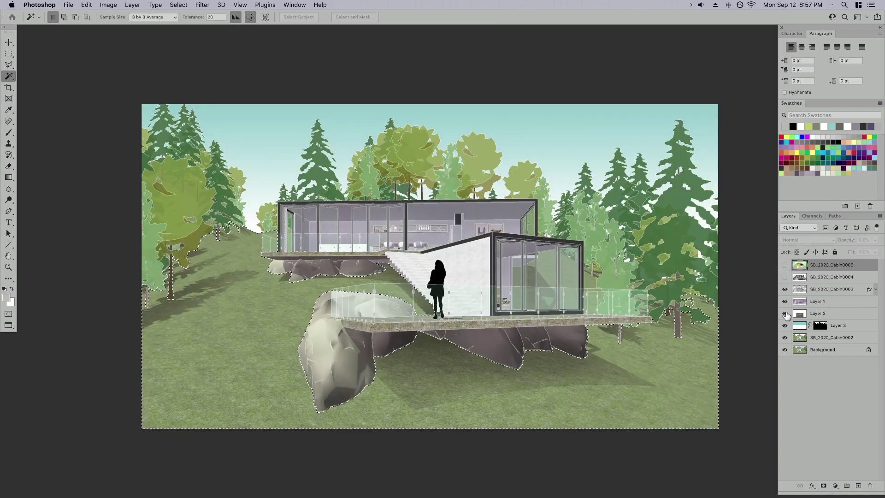
{"action": "left_click", "coordinate": [828, 338]}
Add a Brightness/Contrast adjustment layer with Brightness set to 58
{"action": "left_click", "coordinate": [835, 485]}
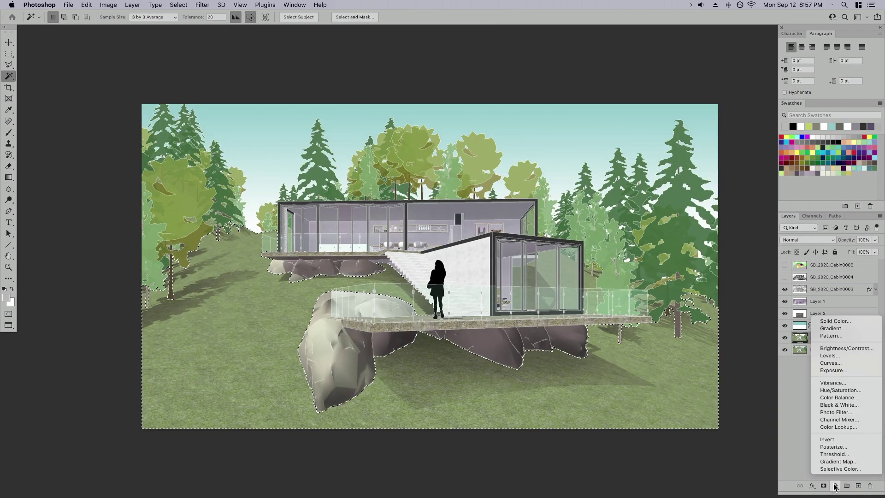
{"action": "left_click", "coordinate": [828, 343]}
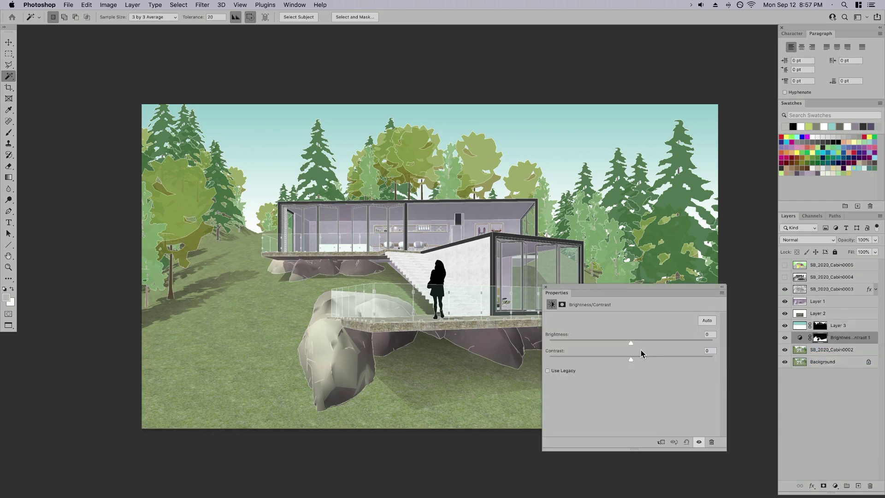
{"action": "mouse_move", "coordinate": [631, 343]}
{"action": "left_mouse_down"}
{"action": "mouse_move", "coordinate": [663, 343]}
{"action": "mouse_move", "coordinate": [583, 344]}
{"action": "mouse_move", "coordinate": [656, 342]}
{"action": "mouse_move", "coordinate": [629, 343]}
{"action": "left_mouse_up"}
{"action": "left_click", "coordinate": [546, 287]}
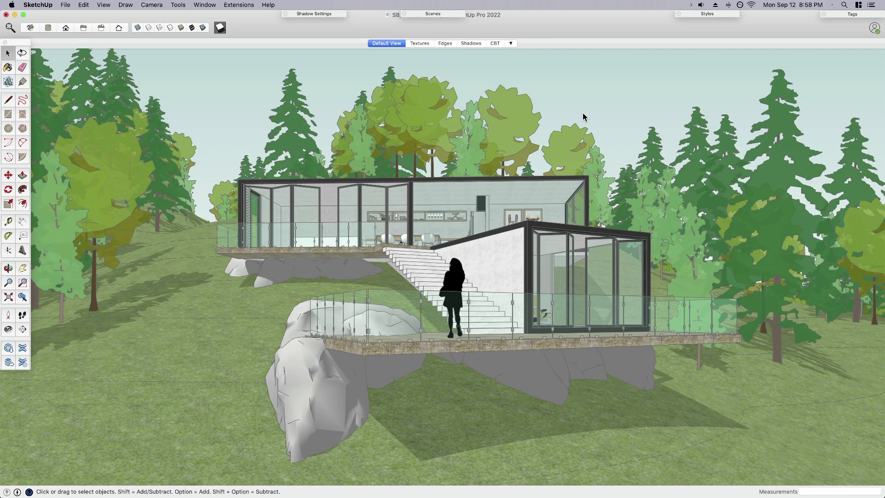
Expand the Tags panel, then select all geometry with Cmd+A and delete it
{"action": "left_click", "coordinate": [852, 14]}
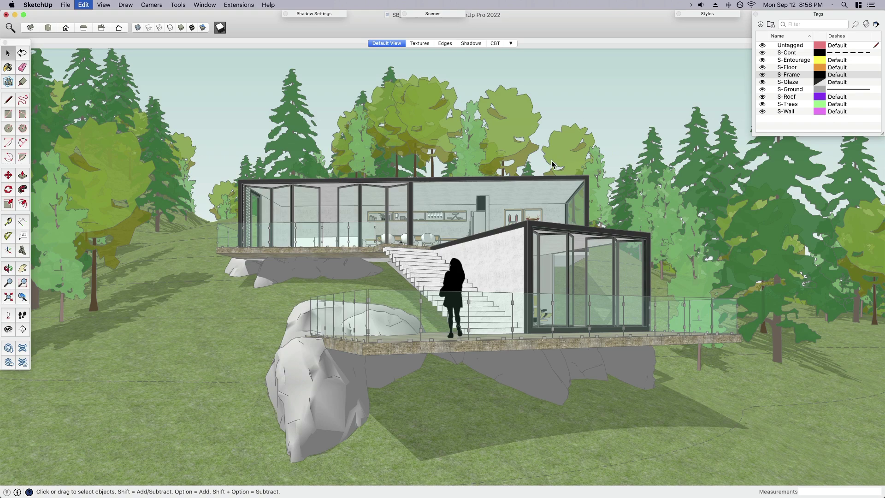
{"action": "key", "text": "super+a"}
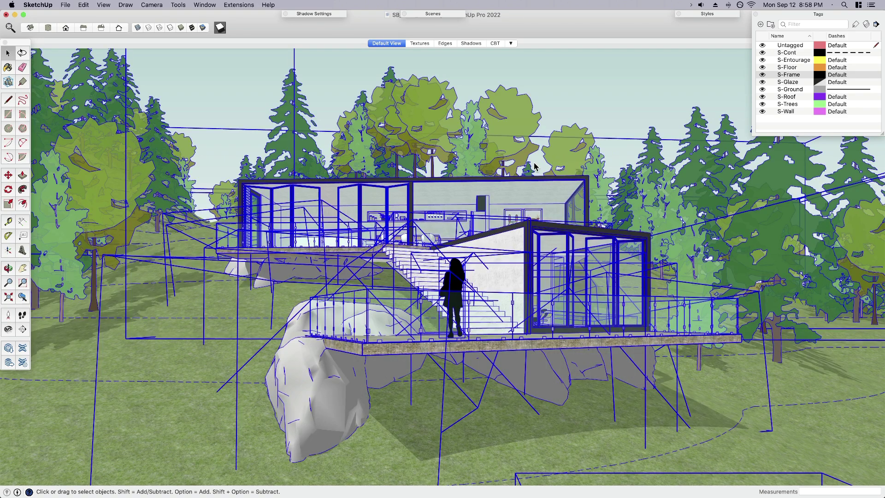
{"action": "key", "text": "Delete"}
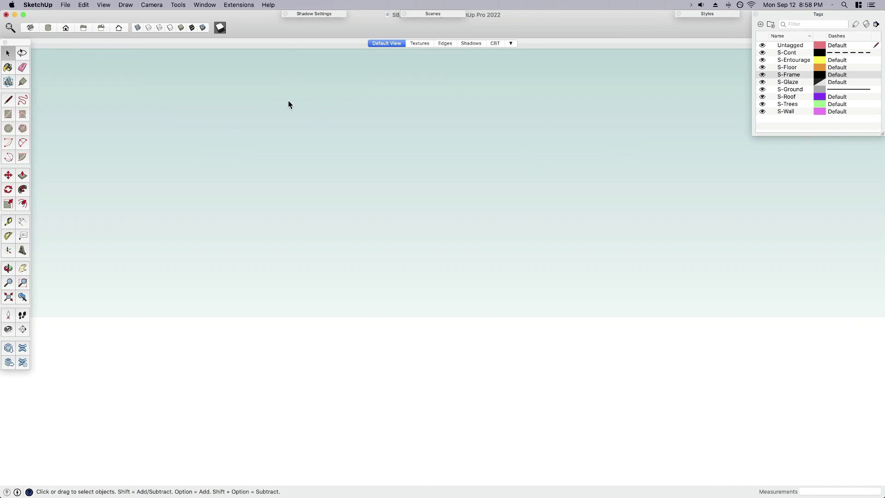
Save the model as a template named 'PostProcessing', not set as the default template
{"action": "left_click", "coordinate": [68, 5]}
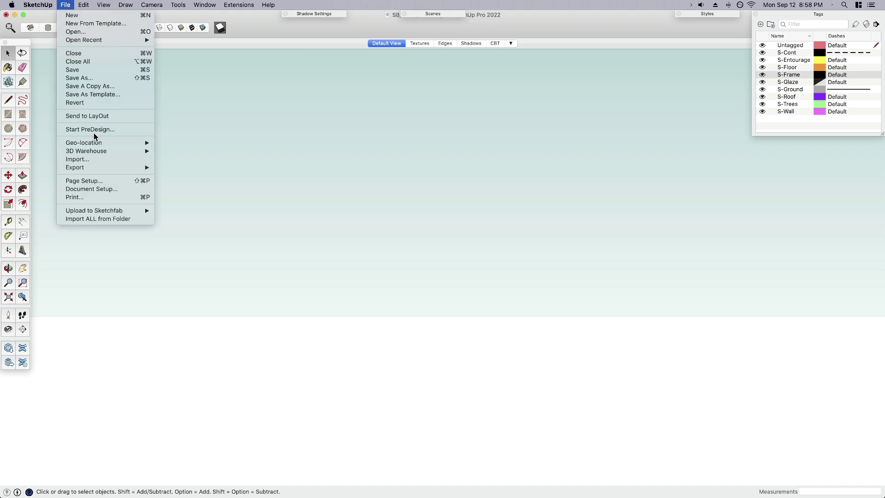
{"action": "left_click", "coordinate": [88, 93]}
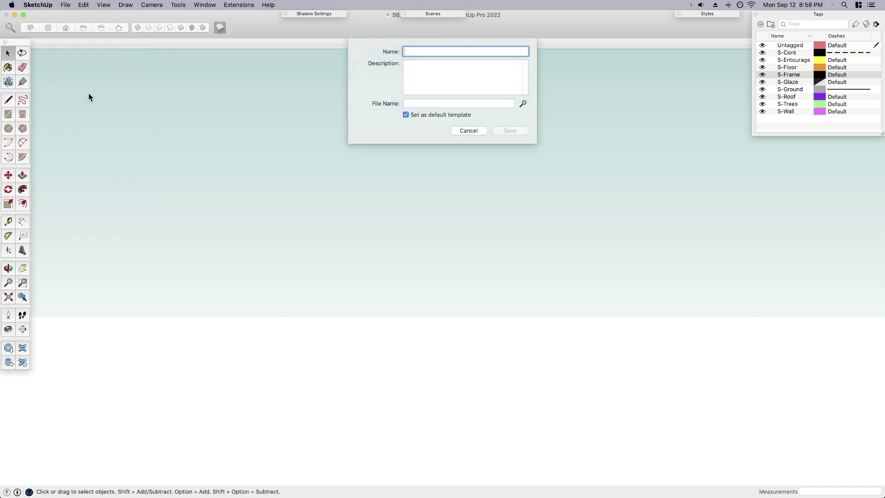
{"action": "type", "text": "PostProces"}
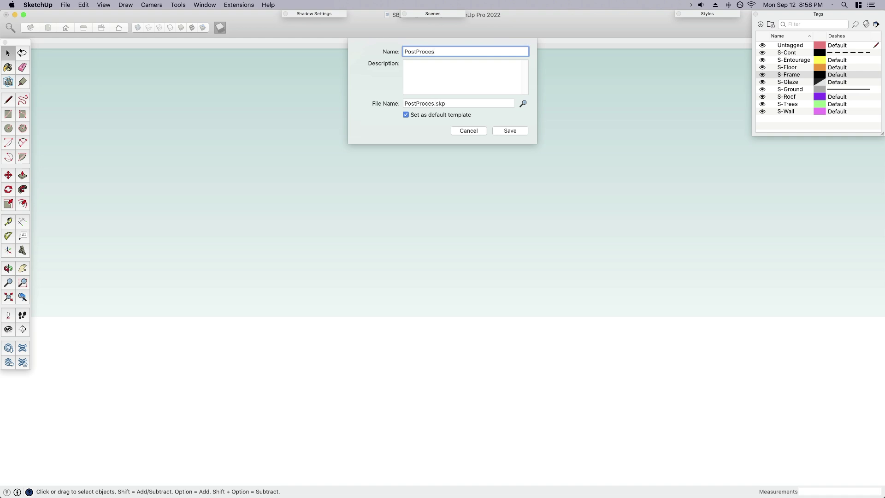
{"action": "type", "text": "sing"}
{"action": "left_click", "coordinate": [510, 131]}
{"action": "left_click", "coordinate": [406, 114]}
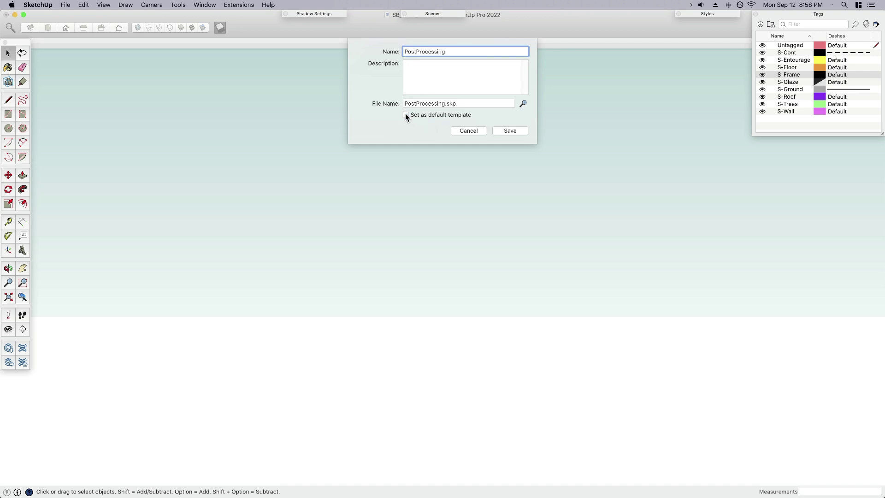
{"action": "left_click", "coordinate": [511, 130]}
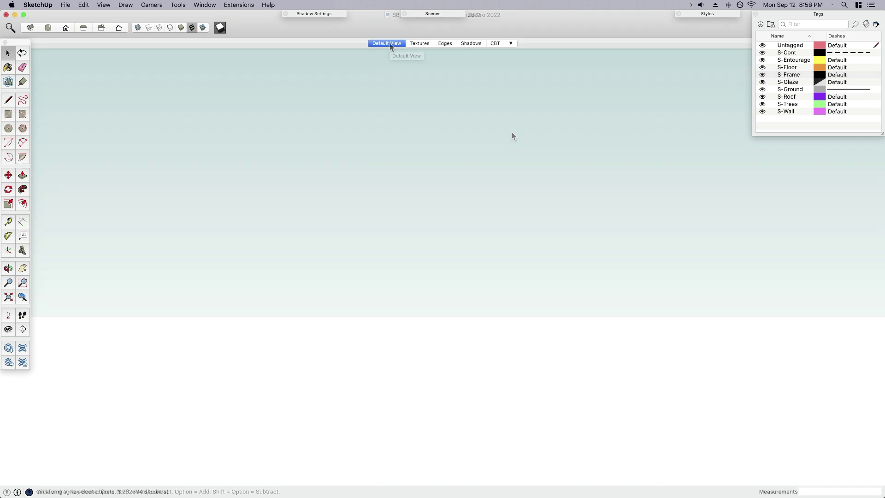
Import SB_V-Ray_Cabin.skp from the Desktop
{"action": "left_click", "coordinate": [66, 5]}
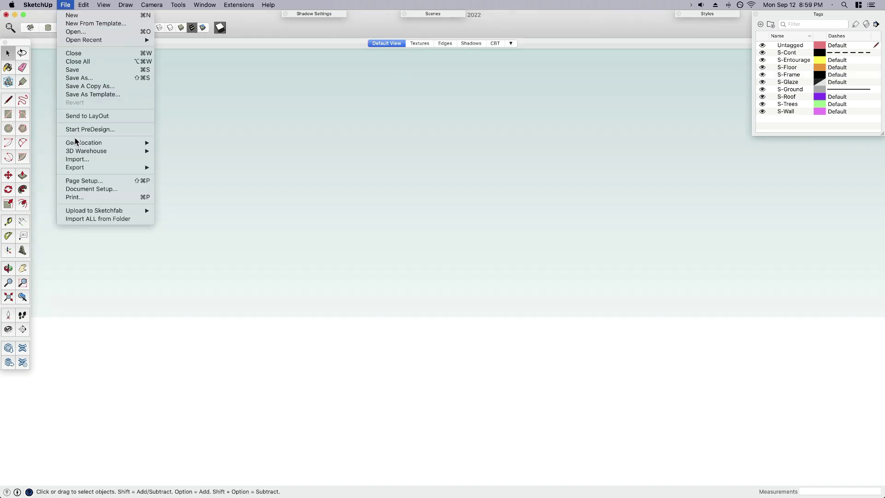
{"action": "left_click", "coordinate": [78, 159]}
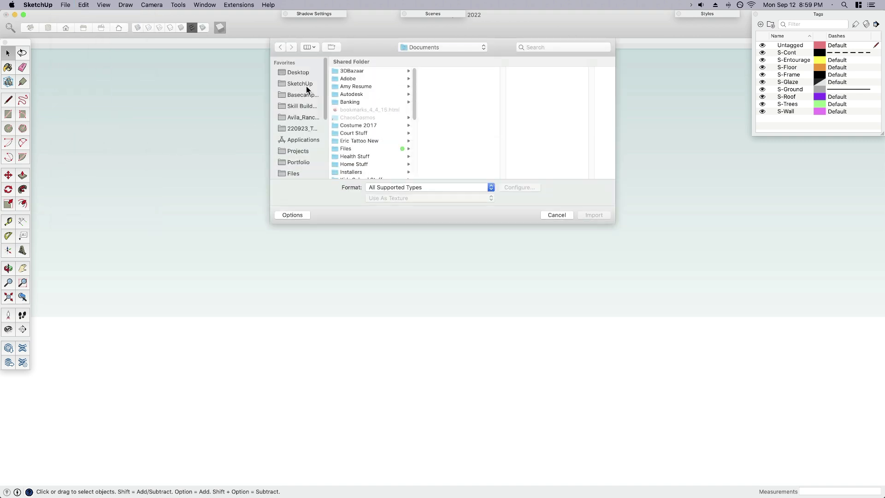
{"action": "left_click", "coordinate": [297, 73]}
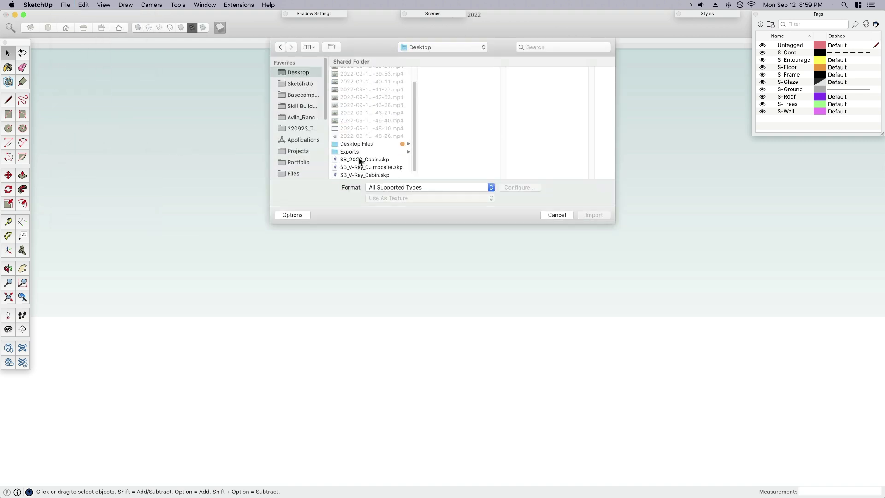
{"action": "left_click", "coordinate": [364, 175]}
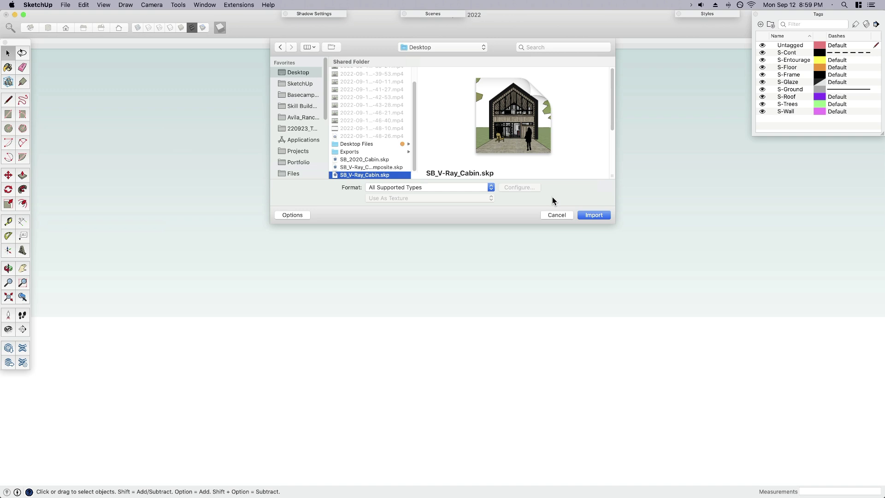
{"action": "left_click", "coordinate": [601, 216]}
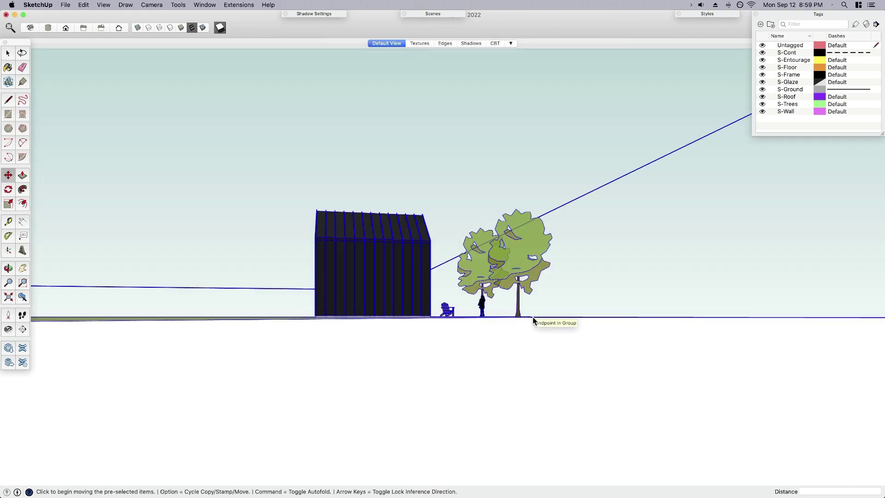
Place the cabin, frame a close front view between the trees, and update the Default View scene
{"action": "mouse_move", "coordinate": [533, 319]}
{"action": "middle_mouse_down"}
{"action": "mouse_move", "coordinate": [613, 272]}
{"action": "mouse_move", "coordinate": [595, 341]}
{"action": "mouse_move", "coordinate": [572, 332]}
{"action": "mouse_move", "coordinate": [584, 314]}
{"action": "mouse_move", "coordinate": [535, 331]}
{"action": "middle_mouse_up"}
{"action": "scroll", "coordinate": [595, 341], "scroll_direction": "up", "scroll_amount": 6}
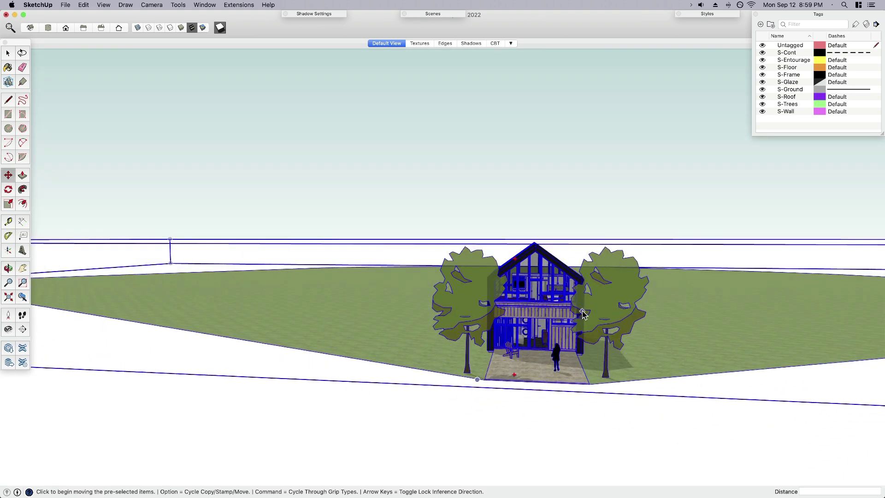
{"action": "scroll", "coordinate": [583, 315], "scroll_direction": "up", "scroll_amount": 5}
{"action": "scroll", "coordinate": [535, 331], "scroll_direction": "up", "scroll_amount": 4}
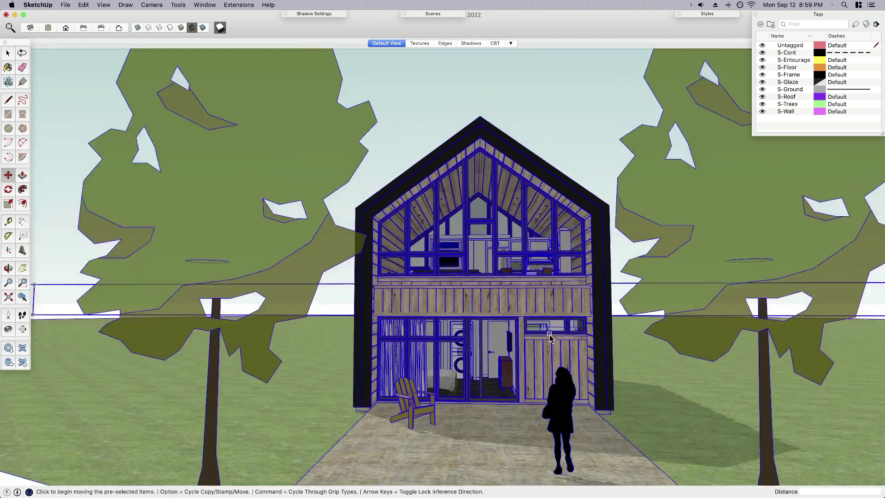
{"action": "scroll", "coordinate": [549, 335], "scroll_direction": "down", "scroll_amount": 3}
{"action": "scroll", "coordinate": [558, 351], "scroll_direction": "up", "scroll_amount": 4}
{"action": "middle_click_drag", "start_coordinate": [567, 363], "coordinate": [502, 356]}
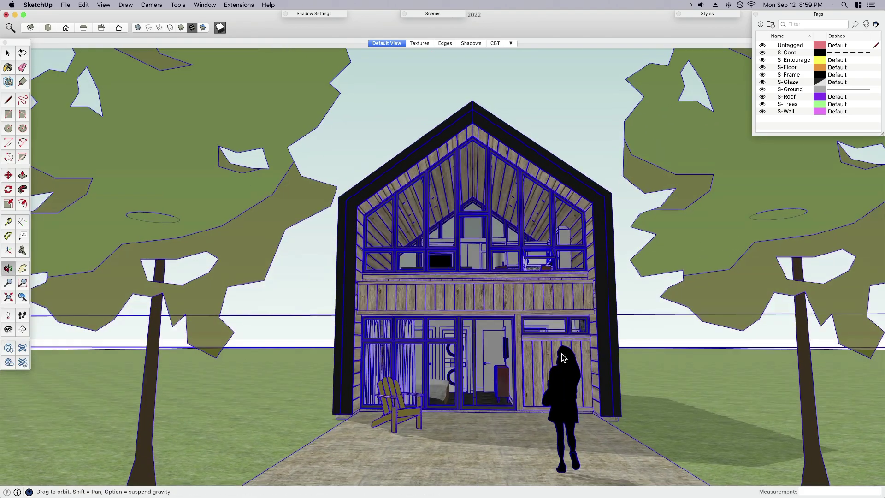
{"action": "scroll", "coordinate": [572, 355], "scroll_direction": "down", "scroll_amount": 2}
{"action": "scroll", "coordinate": [572, 355], "scroll_direction": "up", "scroll_amount": 3}
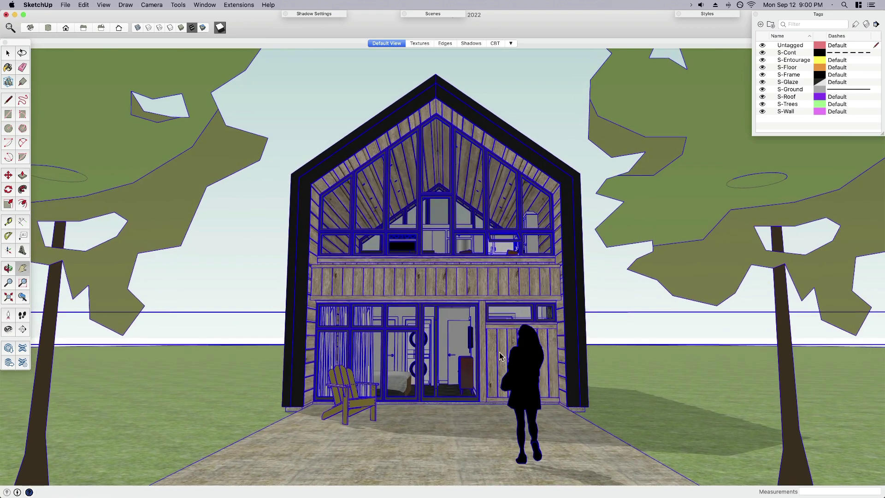
{"action": "right_click", "coordinate": [387, 44]}
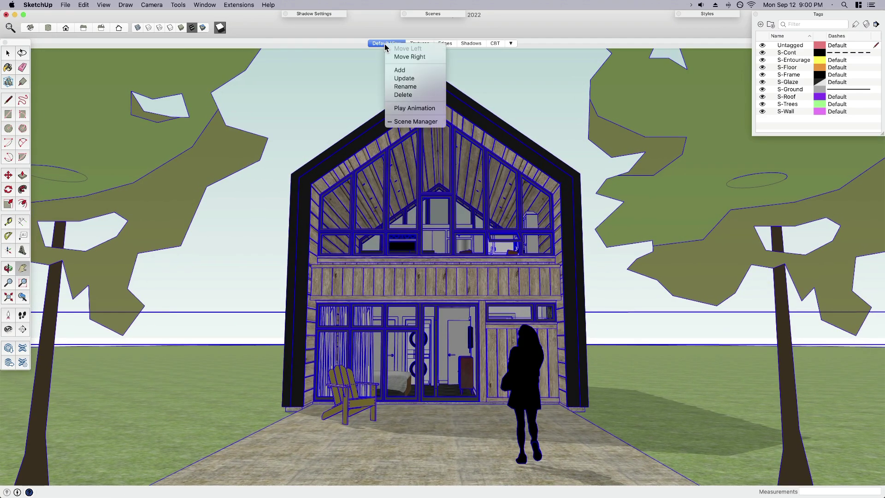
{"action": "left_click", "coordinate": [405, 78]}
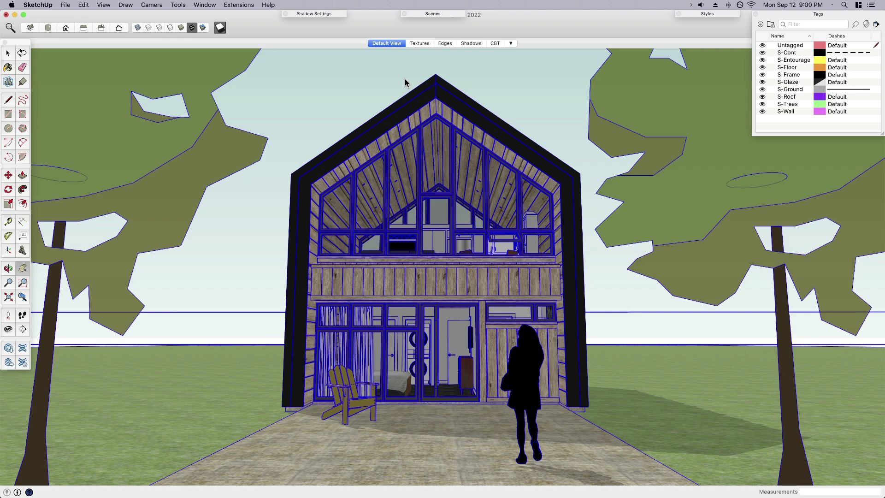
Step through the Textures, Edges, Shadows and CBT scenes, clearing the selection and ending on CBT
{"action": "left_click", "coordinate": [420, 43]}
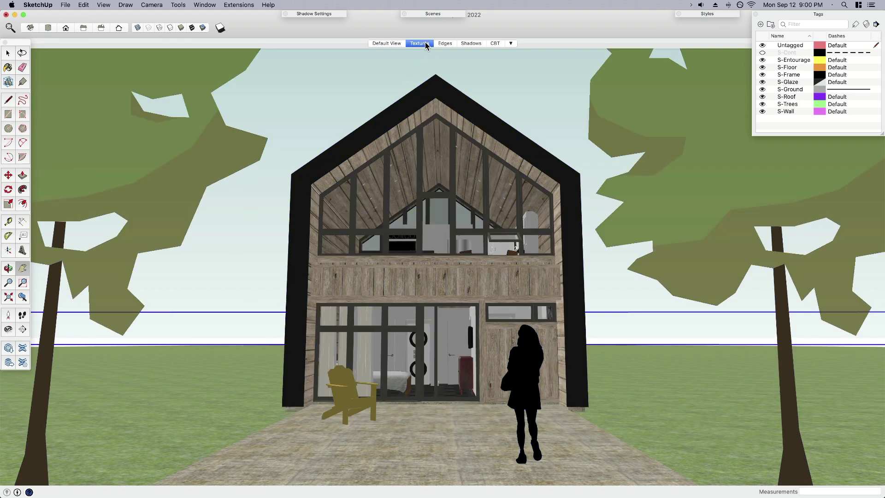
{"action": "left_click", "coordinate": [444, 43]}
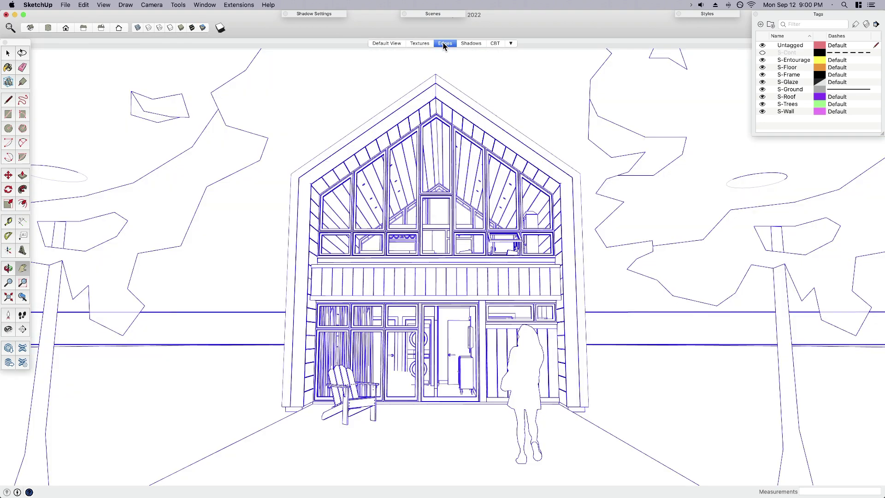
{"action": "key", "text": "space"}
{"action": "left_click", "coordinate": [498, 72]}
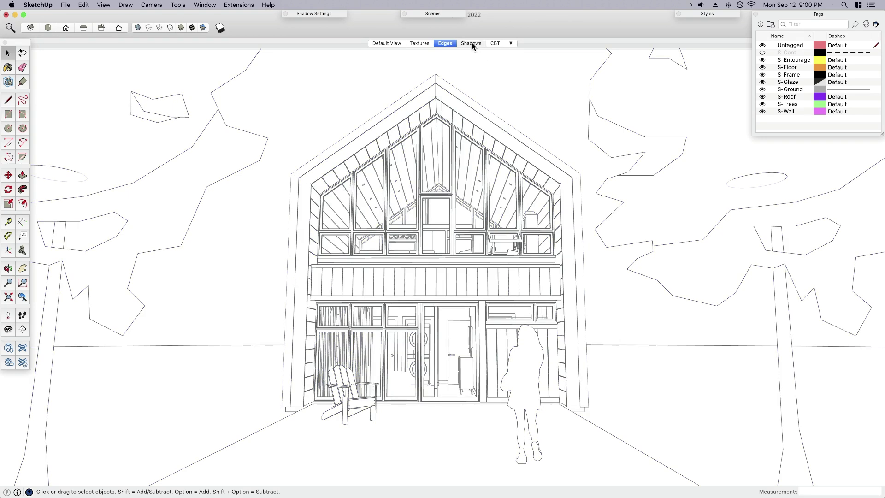
{"action": "left_click", "coordinate": [471, 43]}
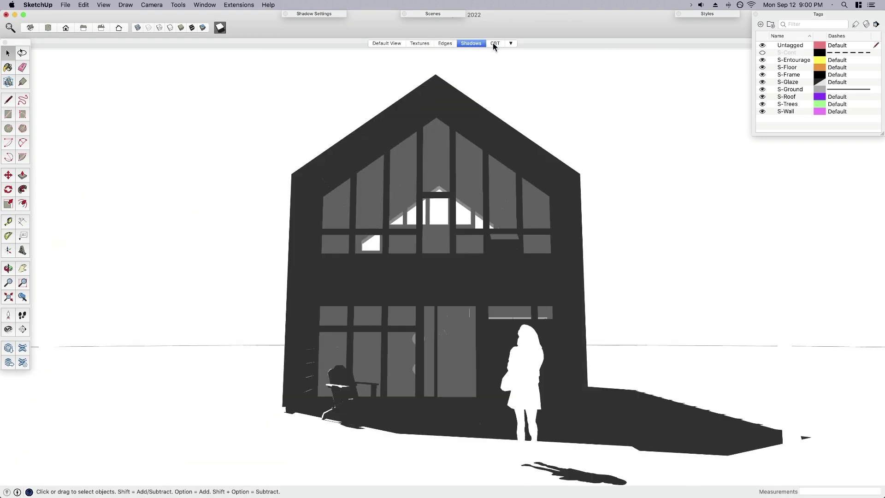
{"action": "left_click", "coordinate": [494, 43]}
{"action": "left_click", "coordinate": [477, 43]}
{"action": "left_click", "coordinate": [494, 44]}
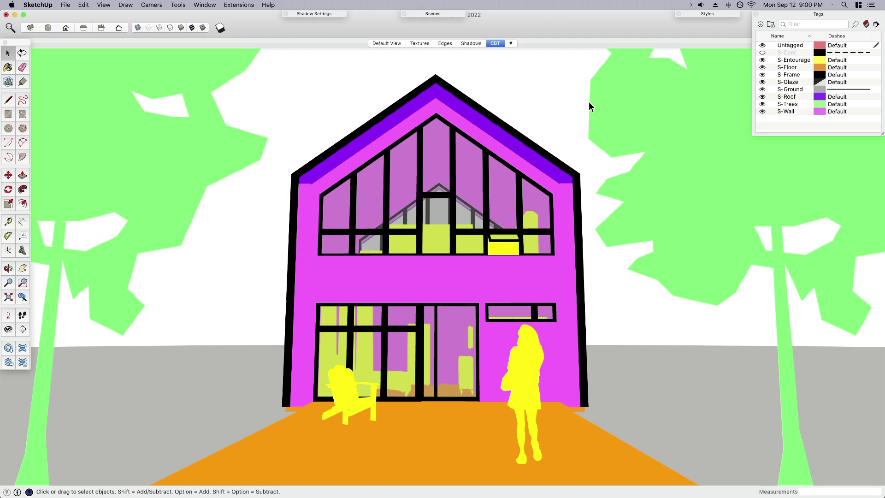
Starting from the Default View scene, orbit and zoom to frame the cabin's right side
{"action": "left_click", "coordinate": [390, 43]}
{"action": "key", "text": "o"}
{"action": "left_click_drag", "start_coordinate": [497, 247], "coordinate": [309, 256]}
{"action": "key", "text": "space"}
{"action": "scroll", "coordinate": [319, 270], "scroll_direction": "up", "scroll_amount": 3}
{"action": "scroll", "coordinate": [342, 270], "scroll_direction": "up", "scroll_amount": 2}
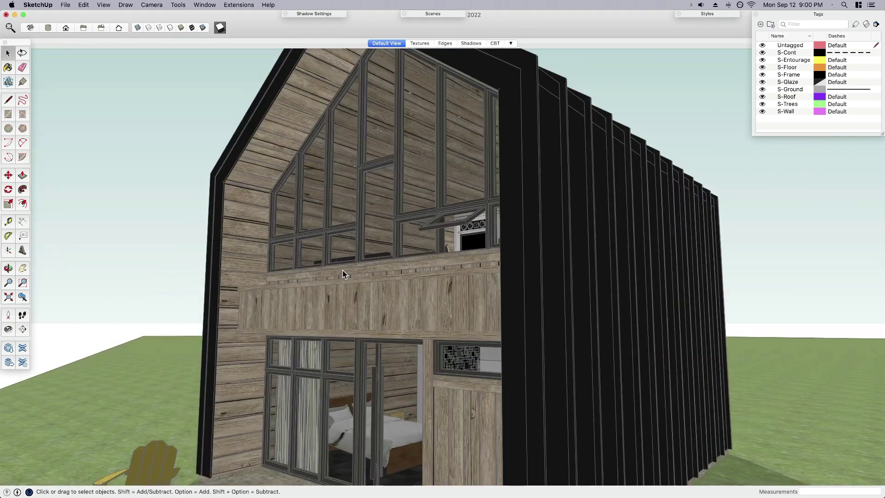
{"action": "key", "text": "super+a"}
{"action": "key", "text": "h"}
{"action": "scroll", "coordinate": [383, 235], "scroll_direction": "up", "scroll_amount": 5}
{"action": "key", "text": "space"}
{"action": "left_click", "coordinate": [248, 219]}
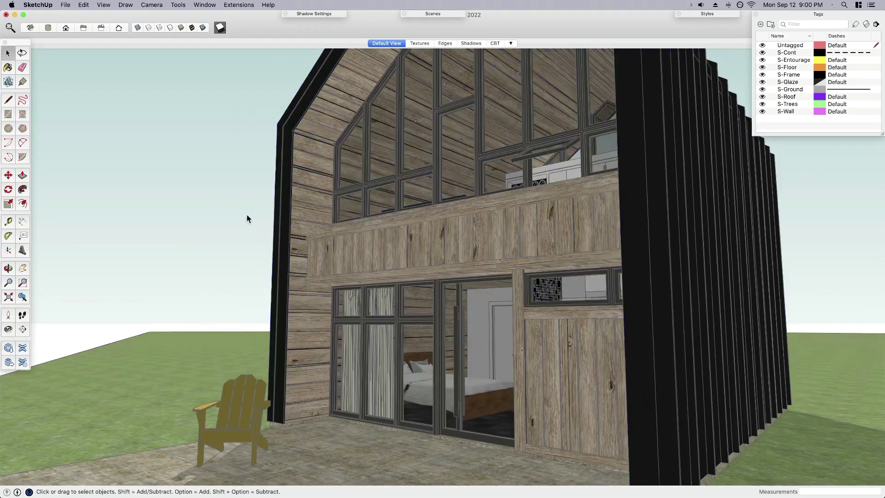
Step through the Textures, Edges, Shadows and CBT scenes from this side view
{"action": "left_click", "coordinate": [418, 42]}
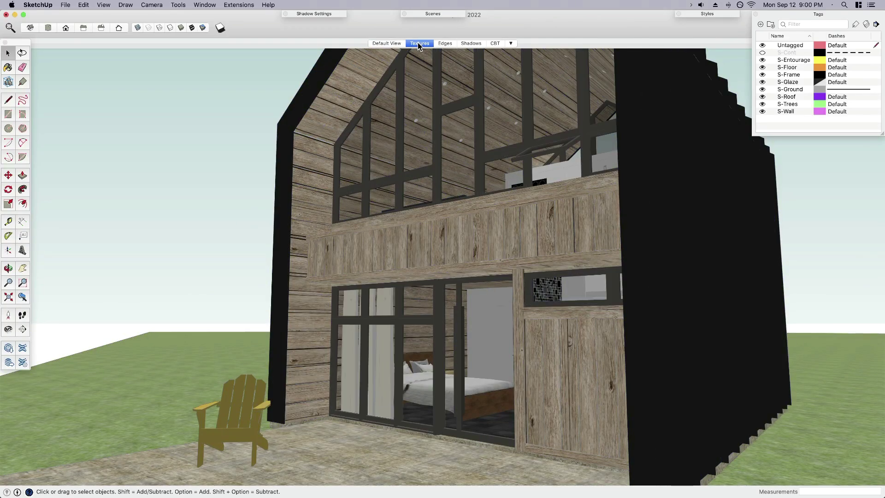
{"action": "left_click", "coordinate": [448, 43]}
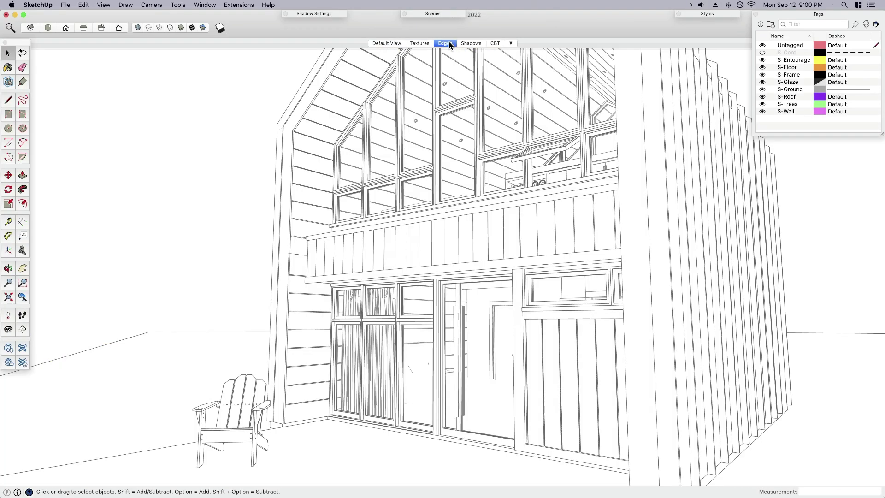
{"action": "left_click", "coordinate": [472, 43]}
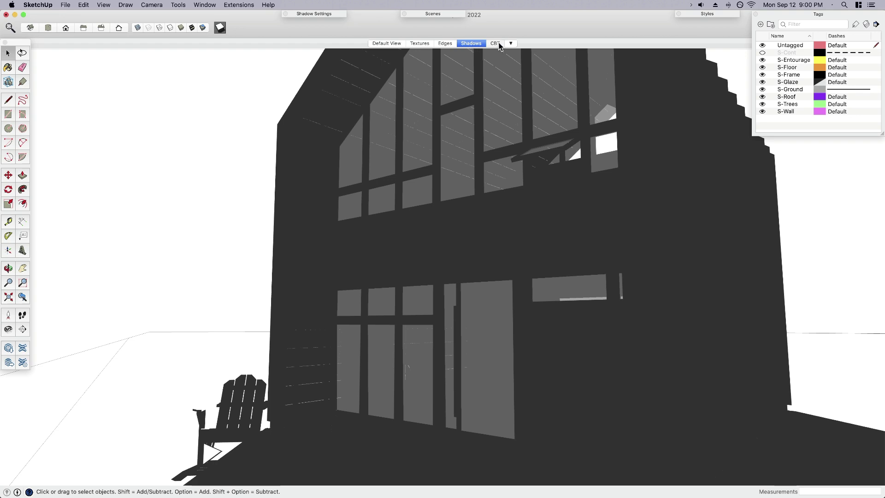
{"action": "left_click", "coordinate": [495, 44]}
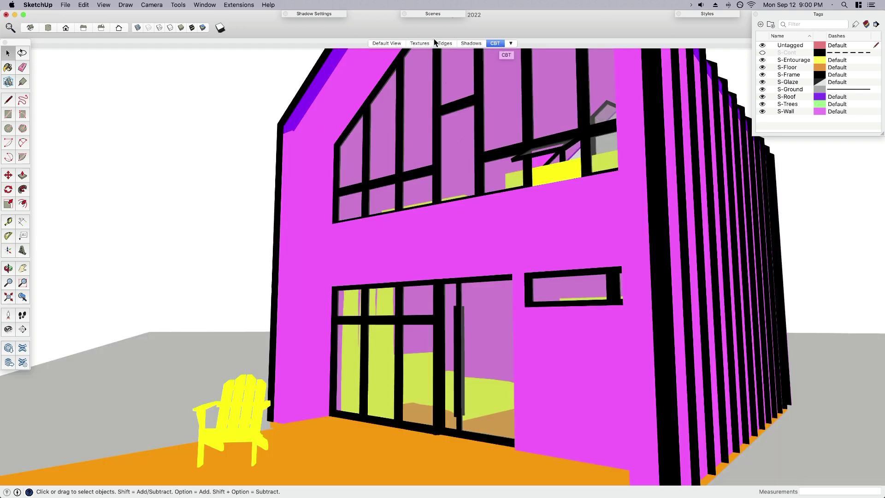